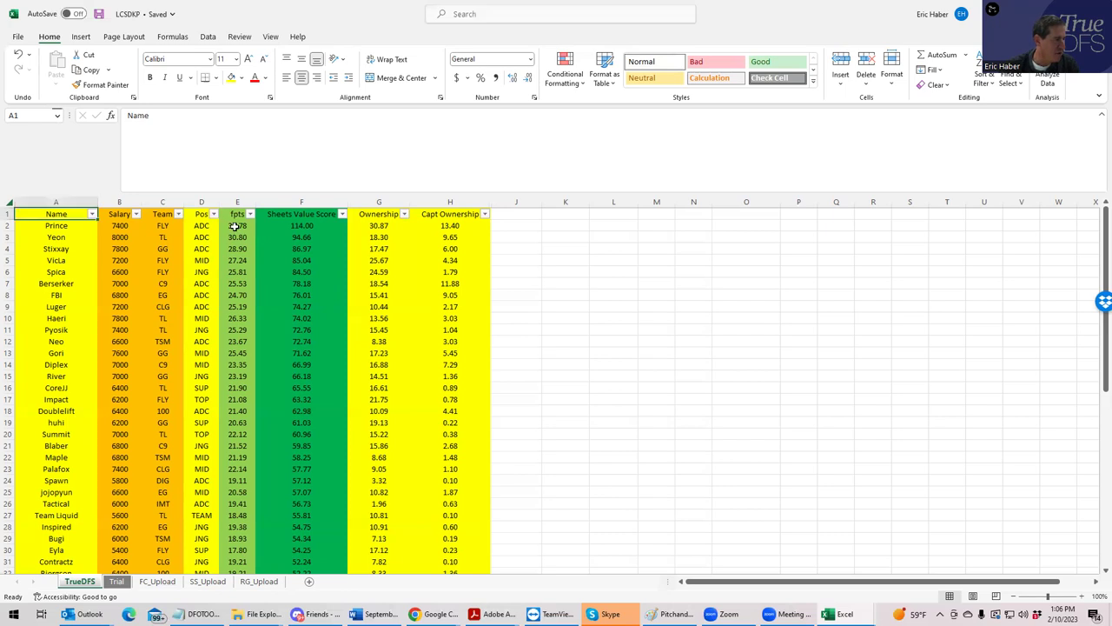
Highlight the top fpts, Sheets Value Score, Ownership, Capt Ownership and Team entries in the TrueDFS sheet
drag(234, 226, 239, 339)
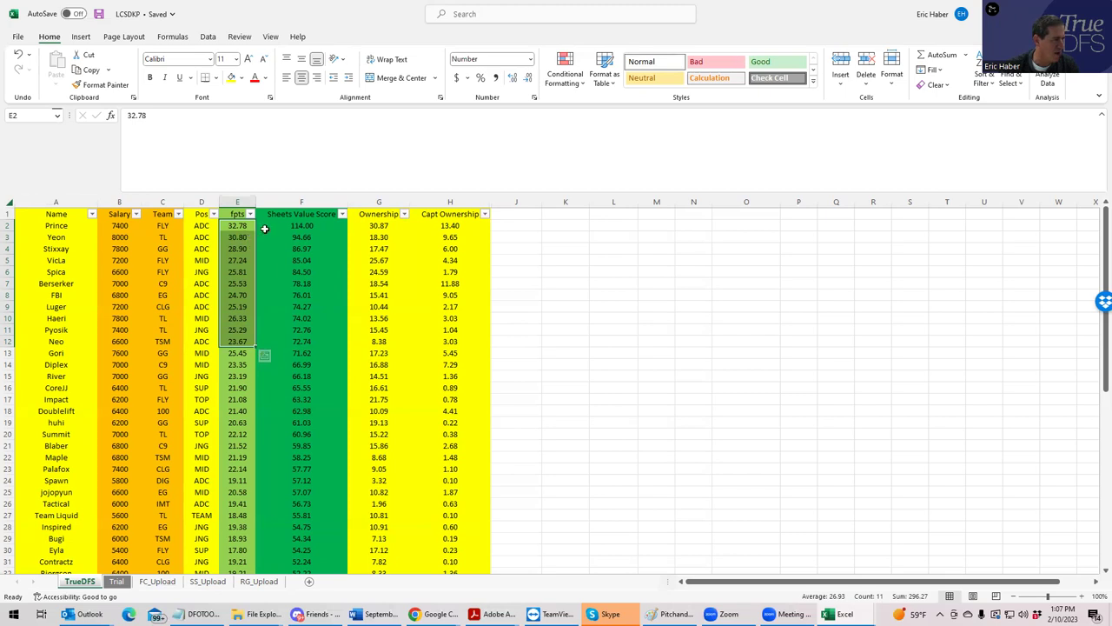
drag(298, 226, 288, 365)
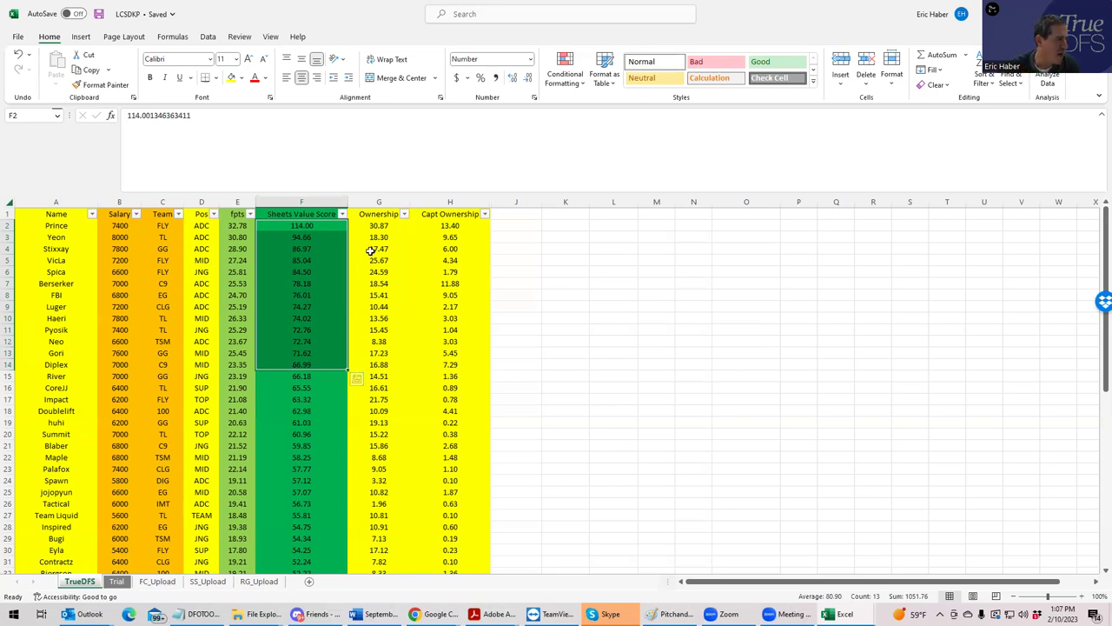
drag(375, 230, 385, 372)
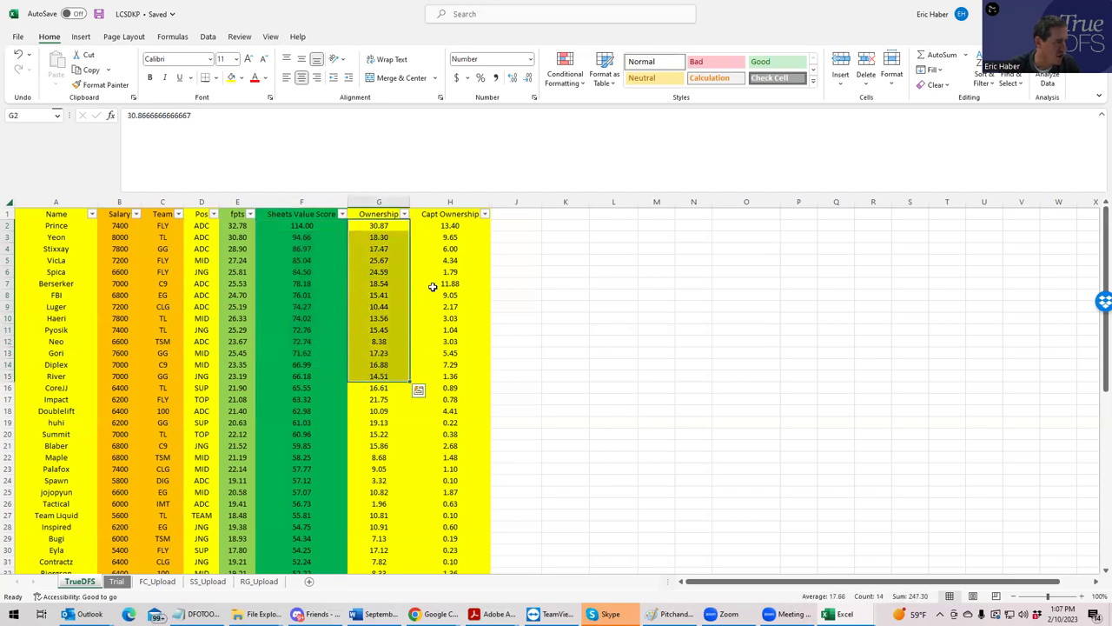
drag(442, 225, 456, 385)
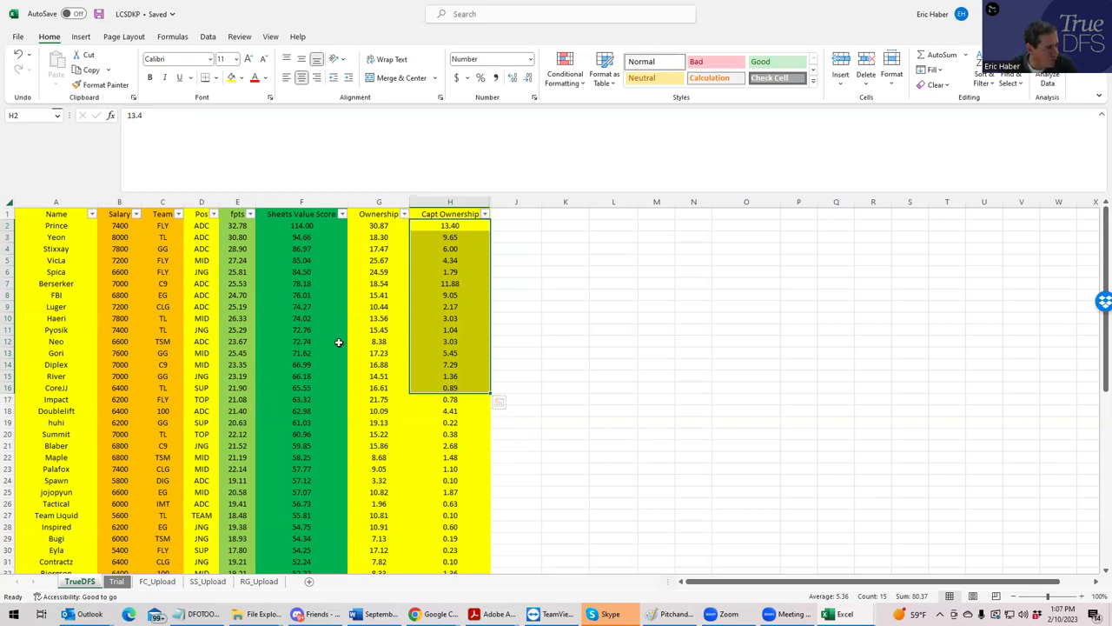
drag(292, 226, 297, 262)
drag(160, 226, 169, 342)
Check the FLY and EG team entries and the top Sheets Value Score
click(162, 260)
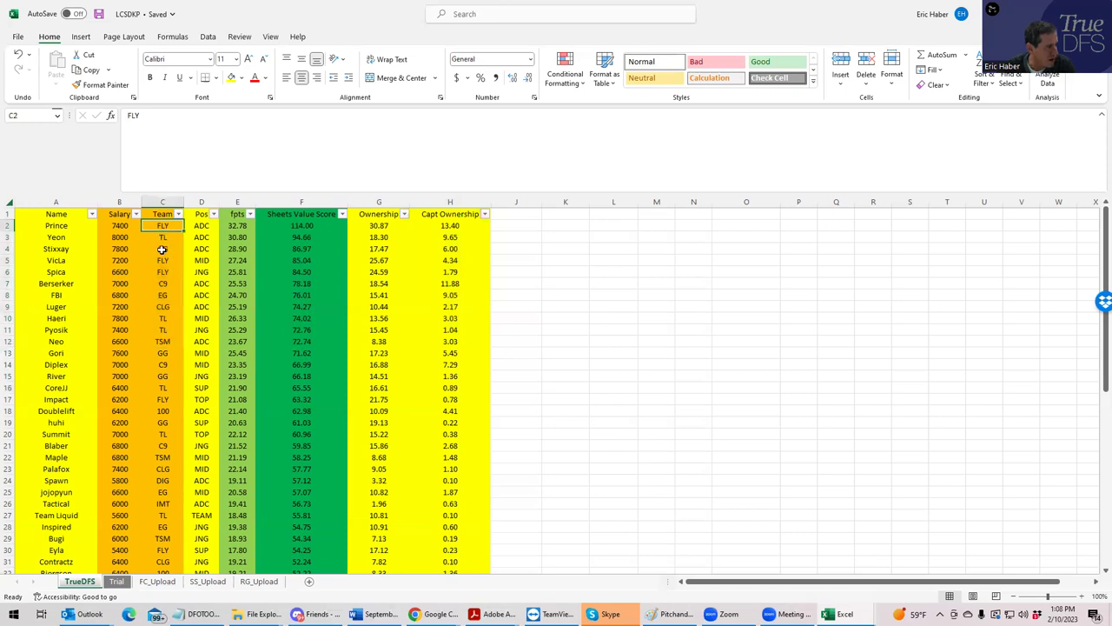
click(164, 294)
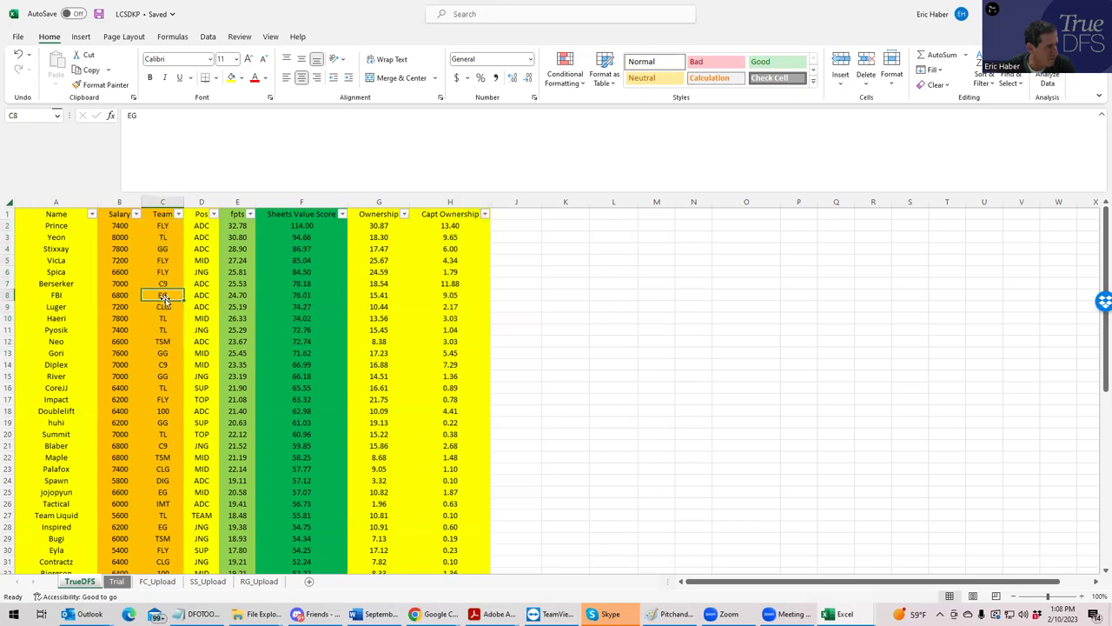
click(155, 226)
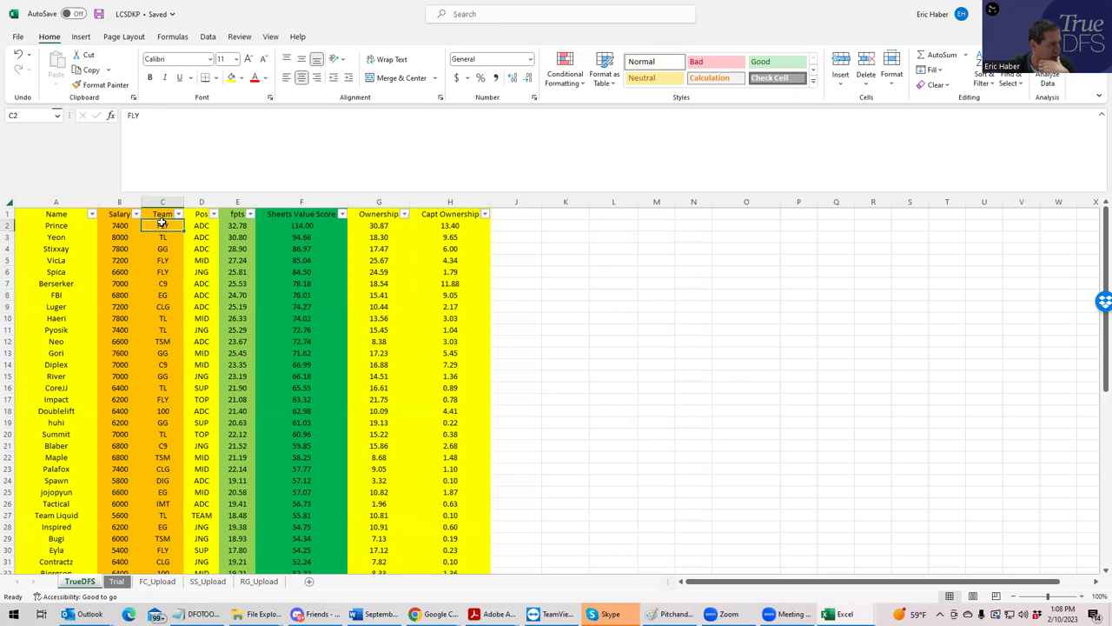
click(311, 225)
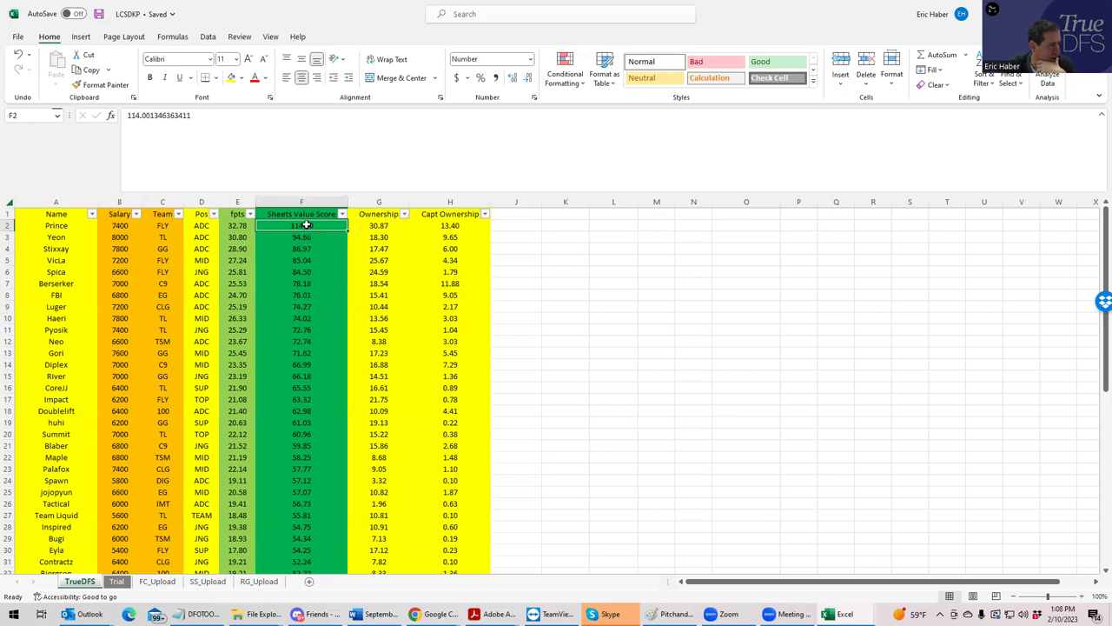
click(165, 260)
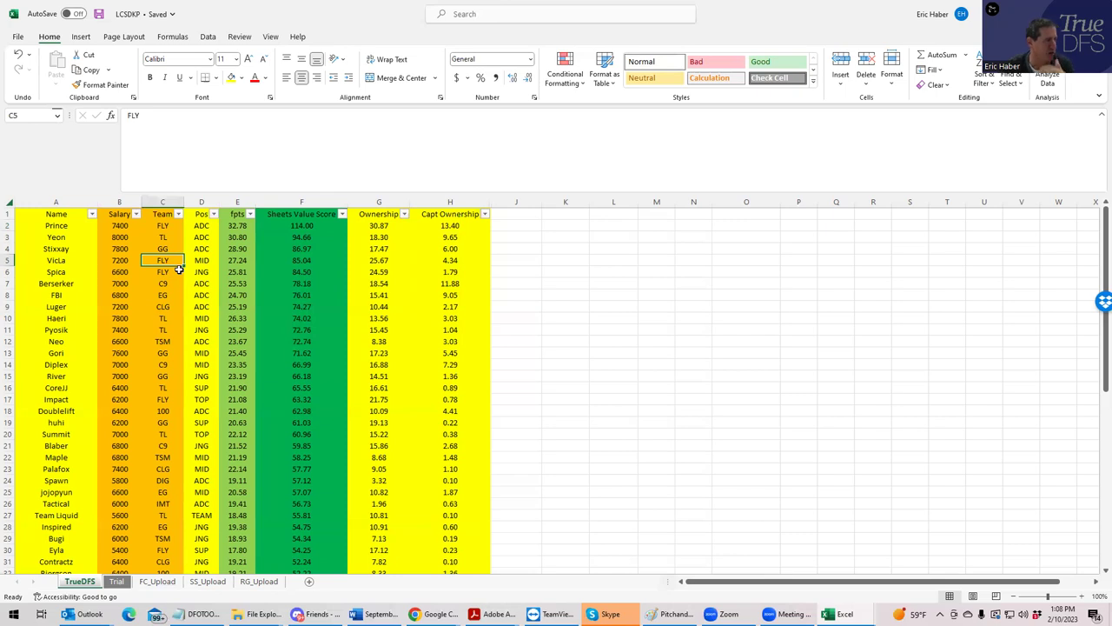
click(167, 272)
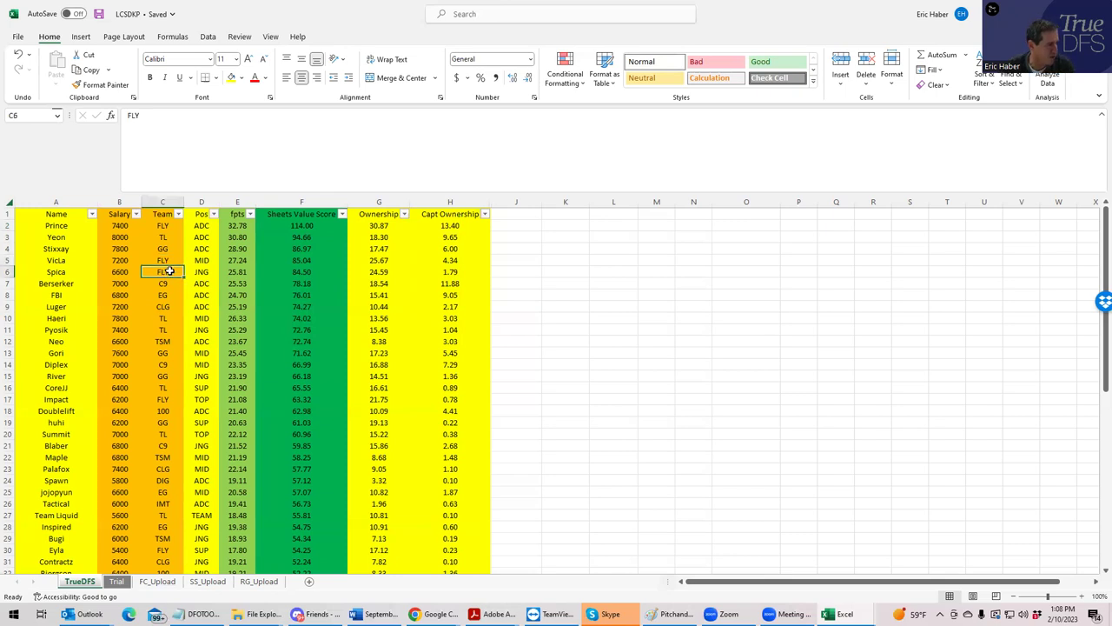
click(162, 258)
click(164, 274)
Review the FLY and TL team entries, then show File Explorer's recent files list
click(167, 229)
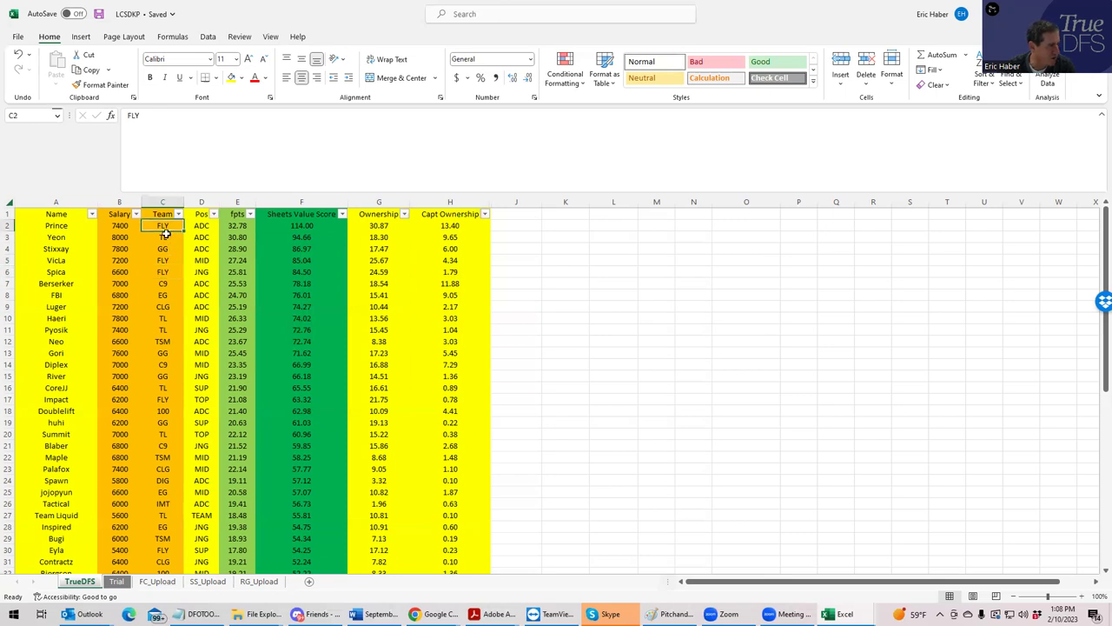
click(164, 259)
click(164, 271)
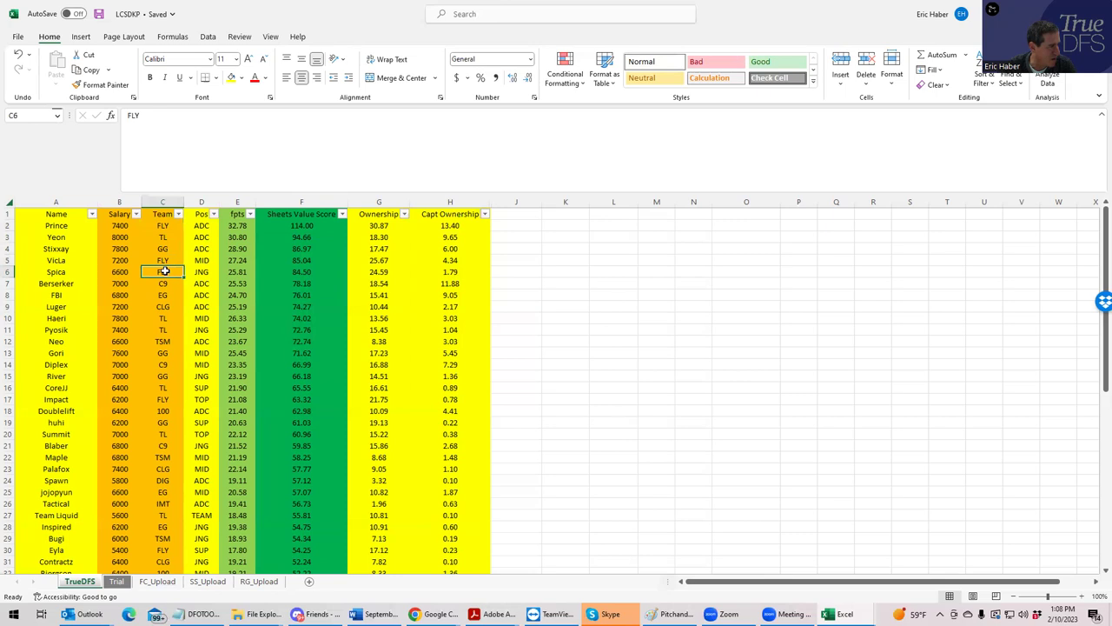
click(166, 316)
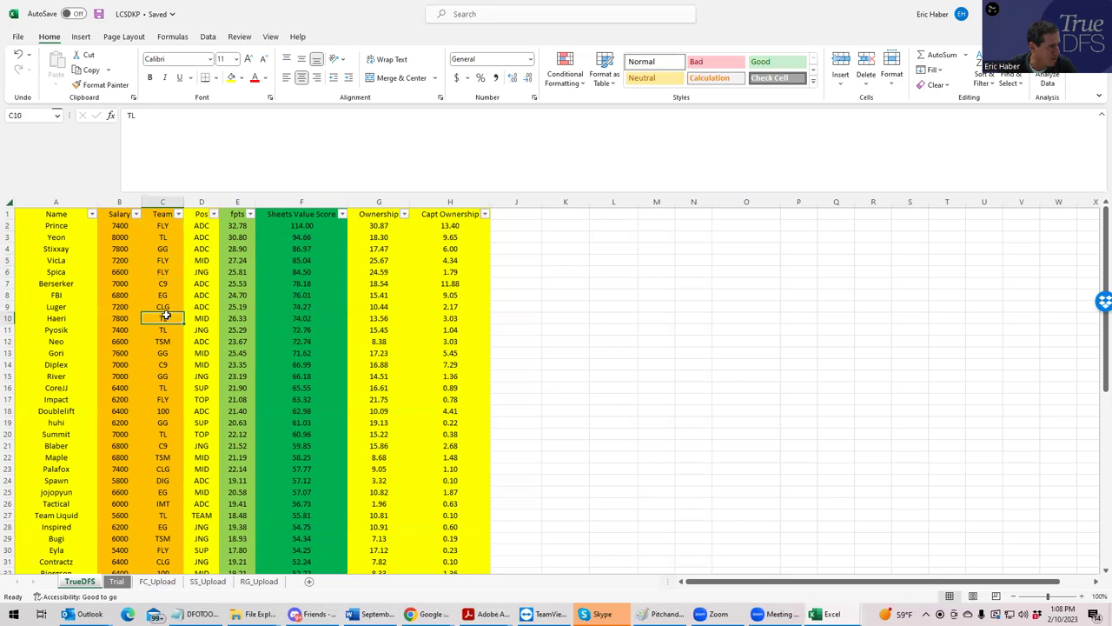
click(162, 239)
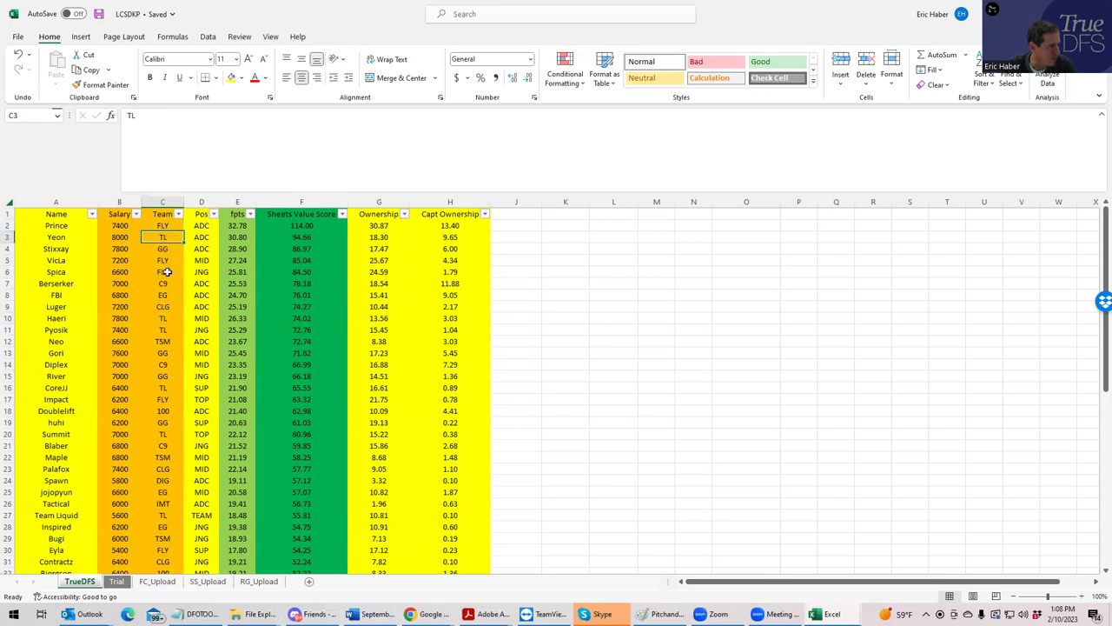
click(165, 318)
click(169, 331)
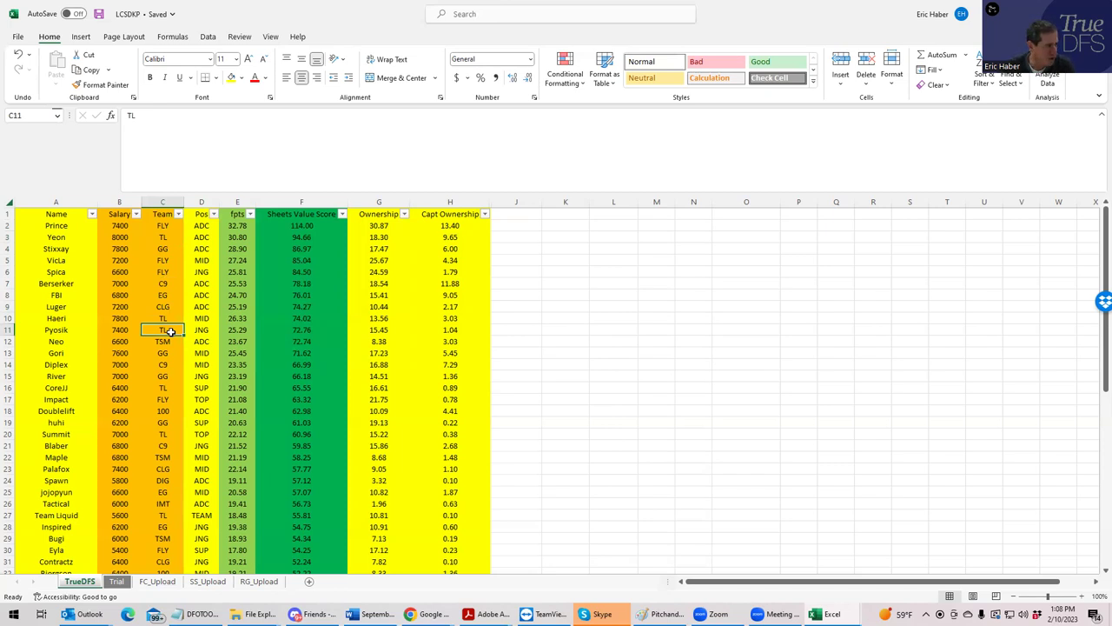
right_click(254, 613)
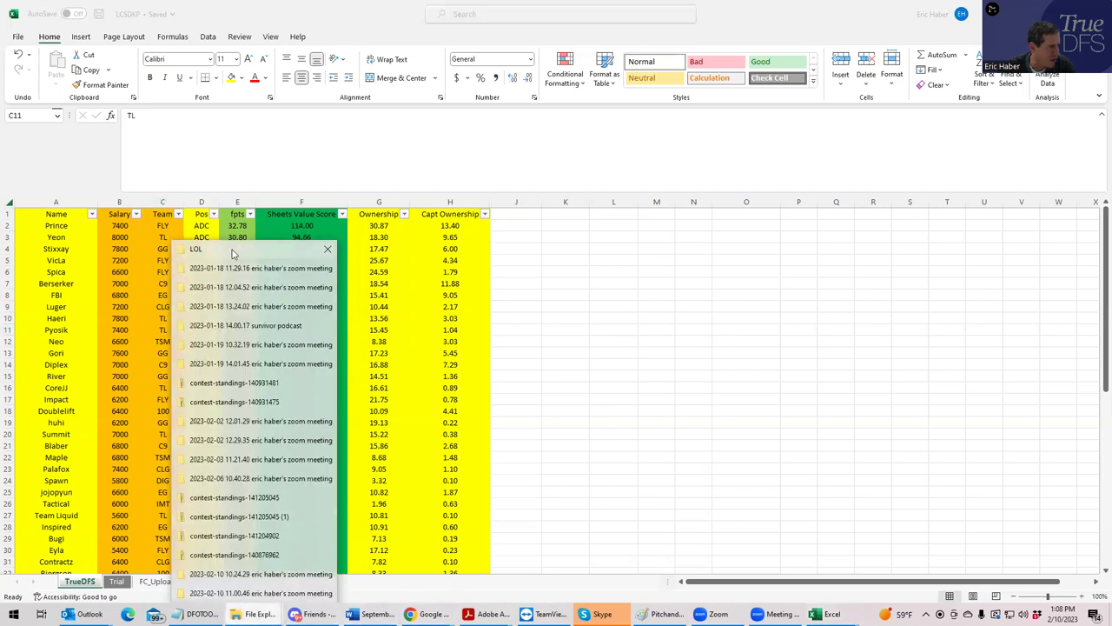
Open the LCSDKS workbook from the recent LOL folder and maximize it on the LOLDK_Stacks sheet
click(261, 249)
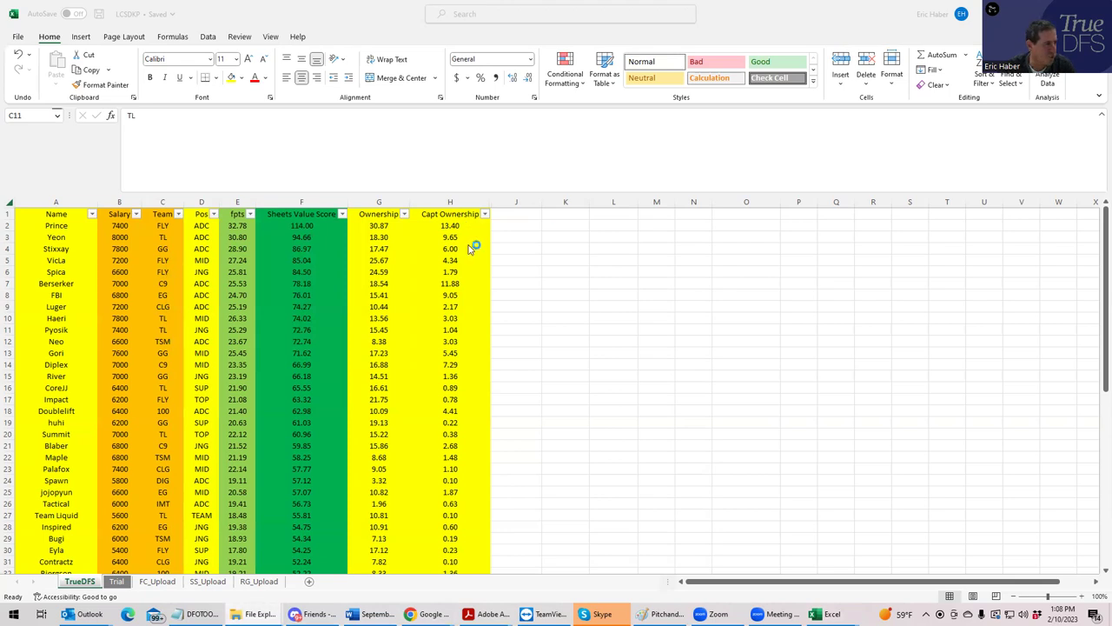
key(alt+Tab)
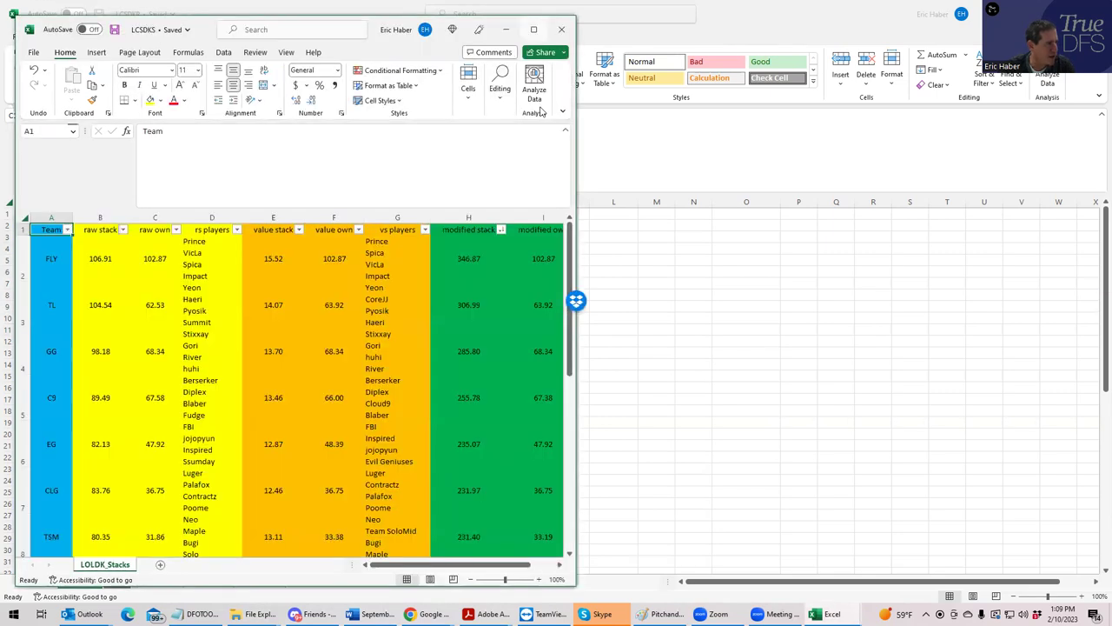
key(super+Up)
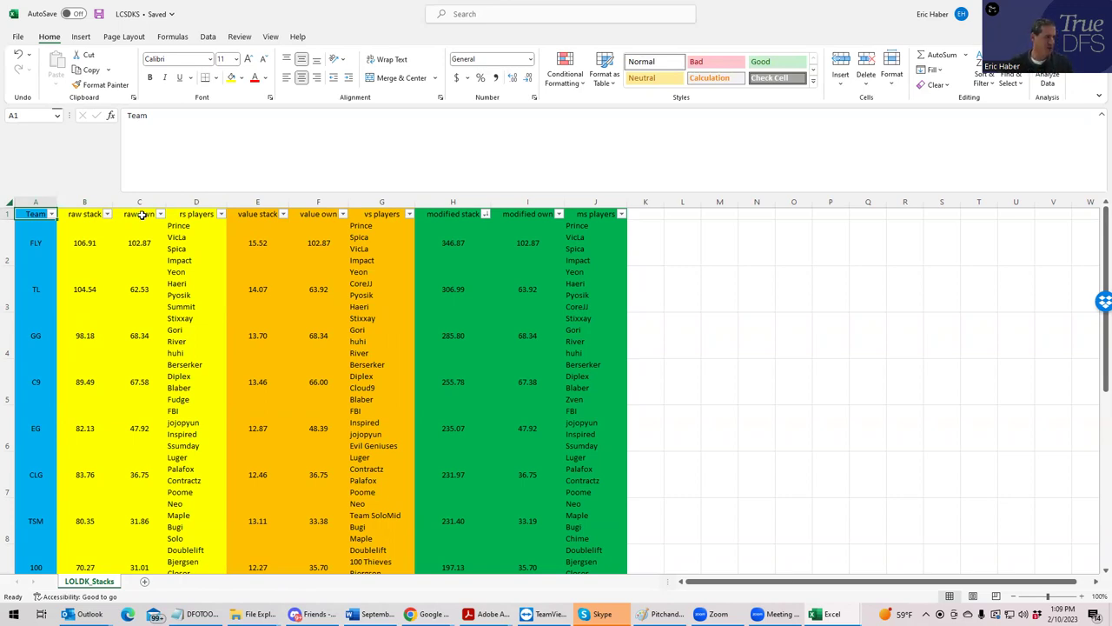
click(264, 214)
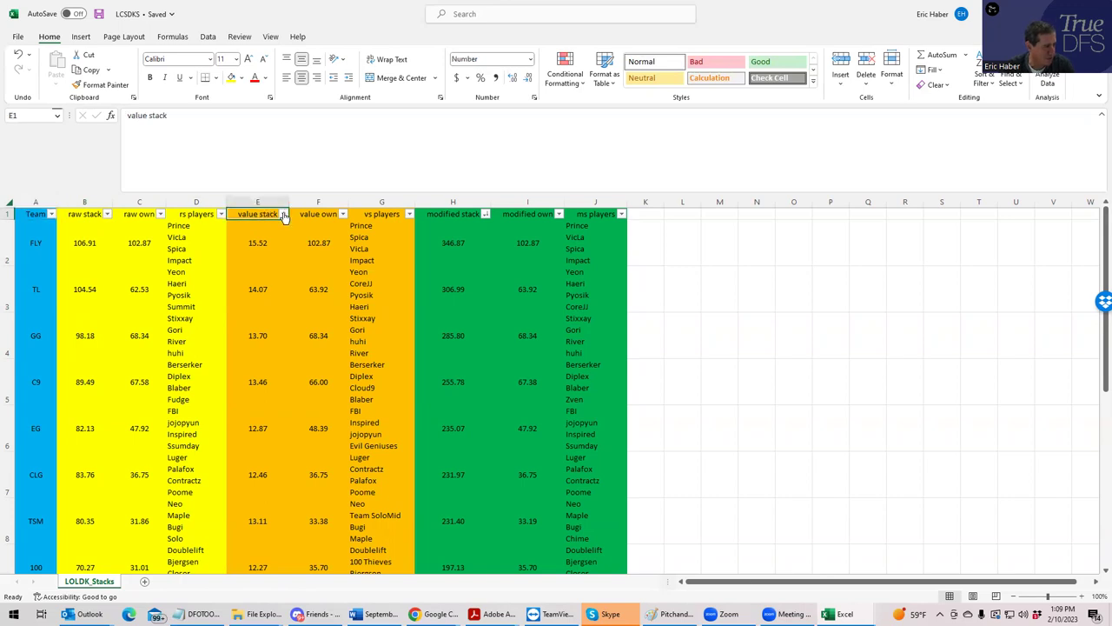
click(283, 215)
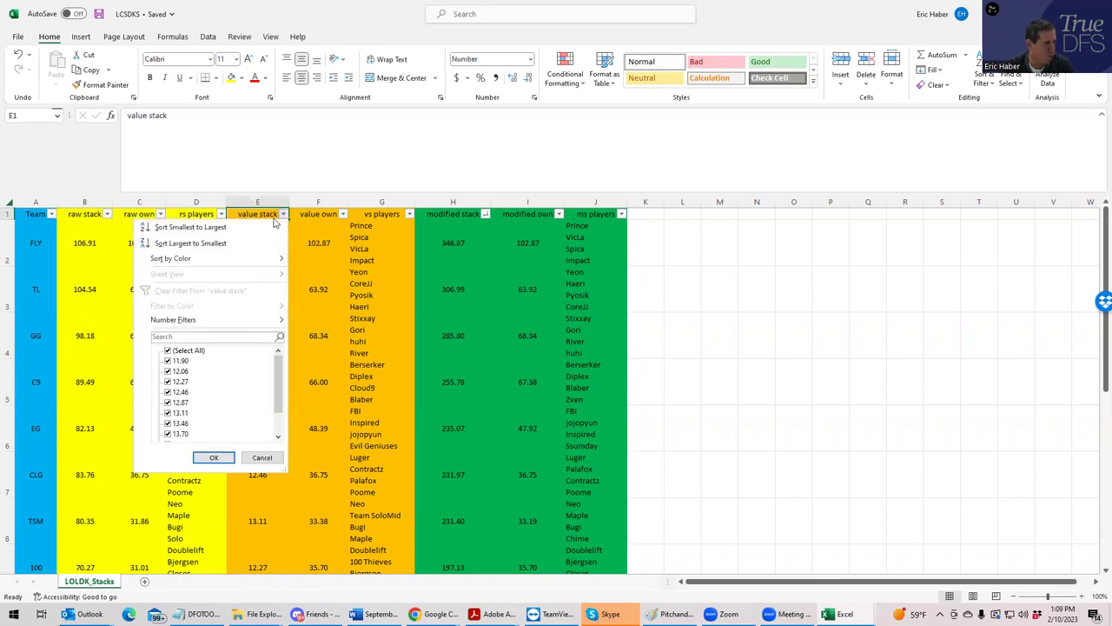
click(225, 241)
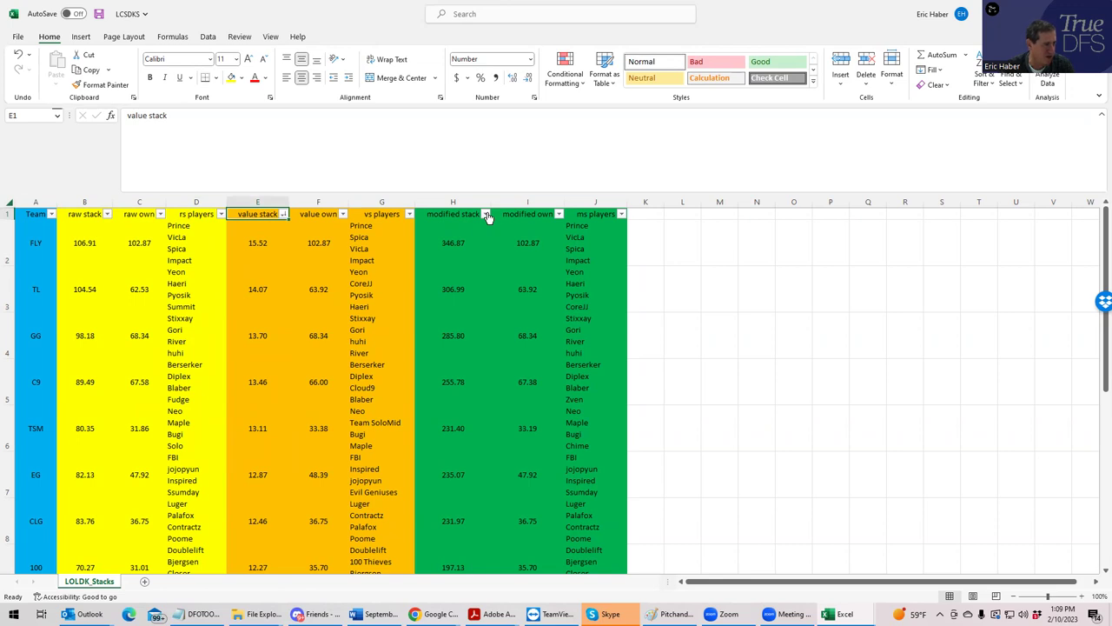
click(487, 215)
click(428, 240)
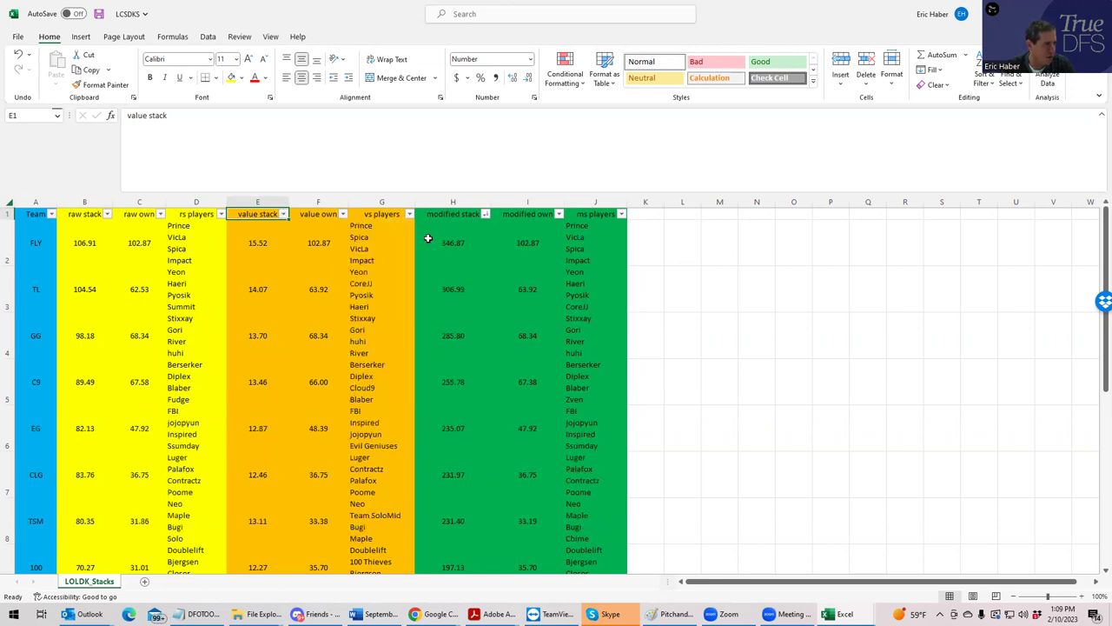
click(88, 248)
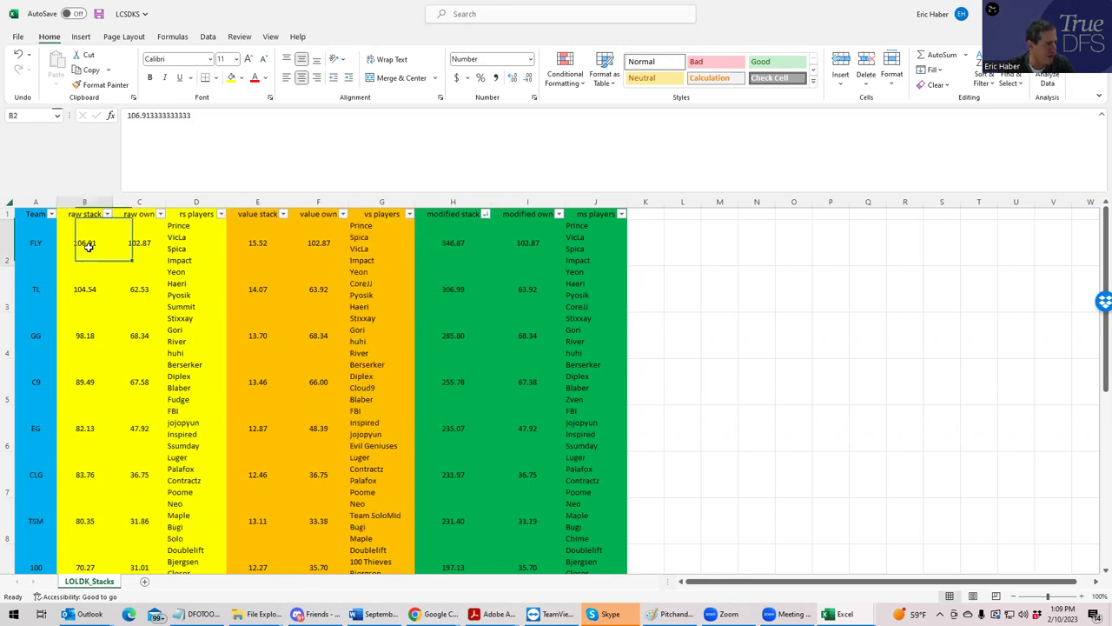
click(447, 247)
click(432, 299)
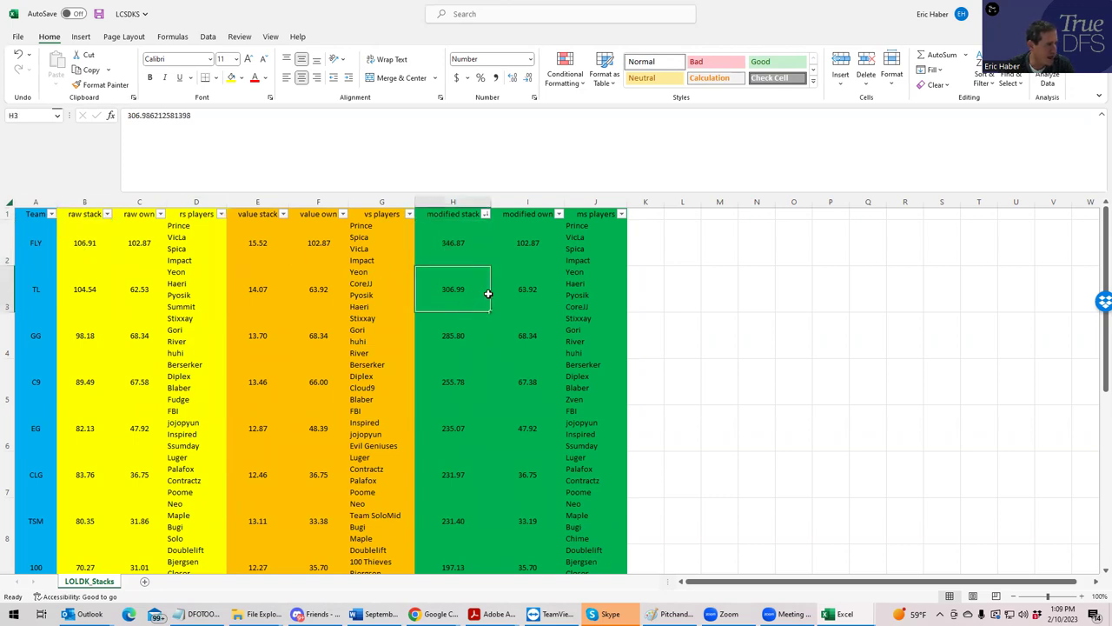
click(439, 242)
click(446, 287)
click(527, 237)
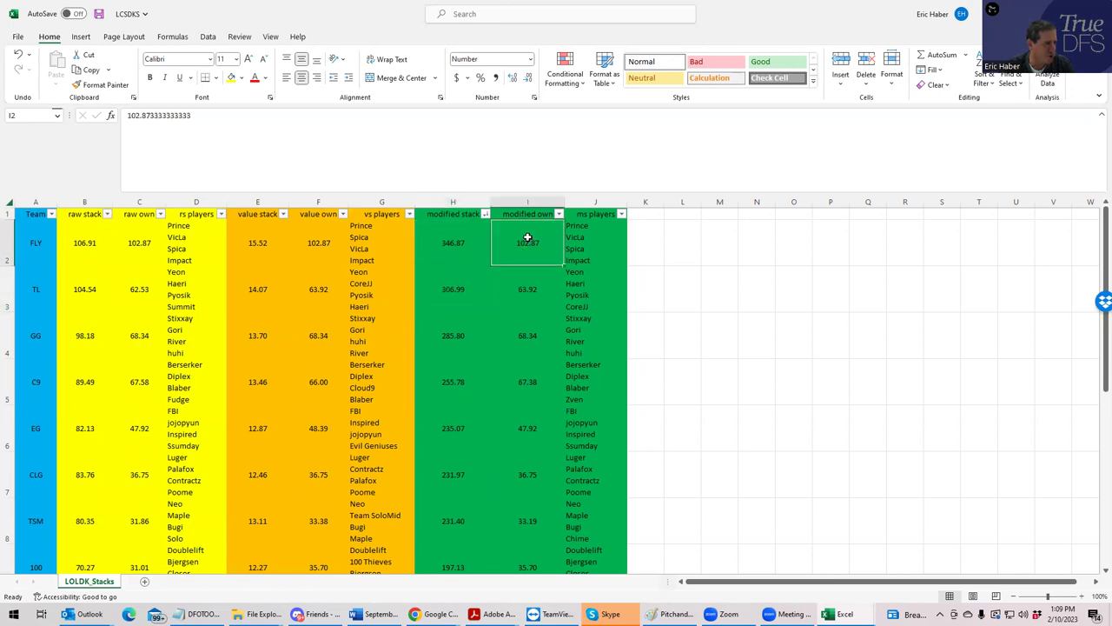
click(535, 291)
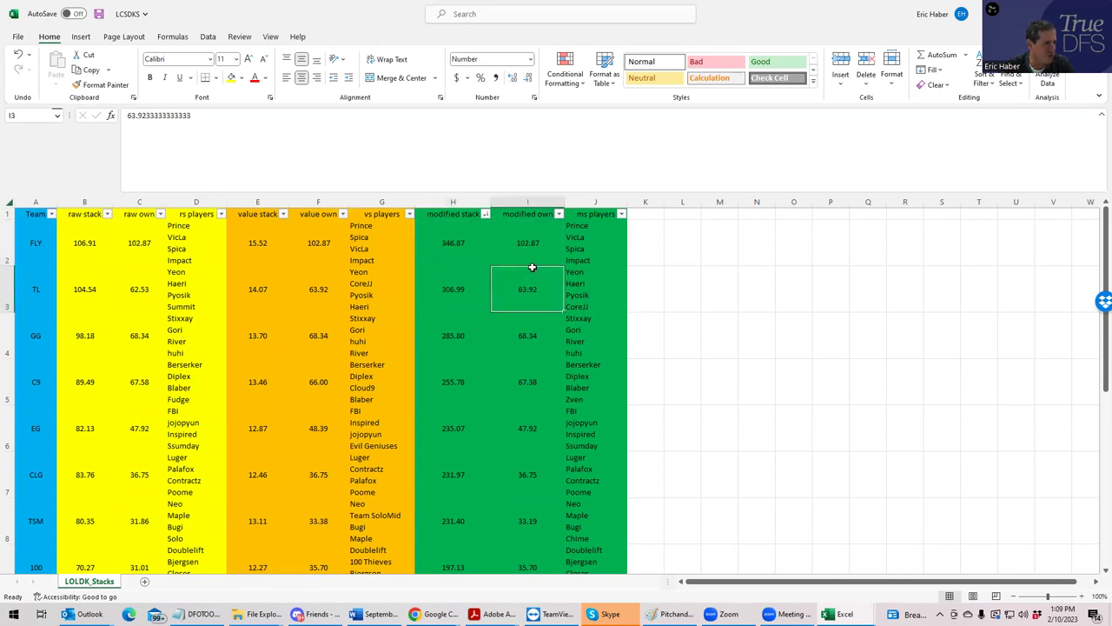
click(436, 290)
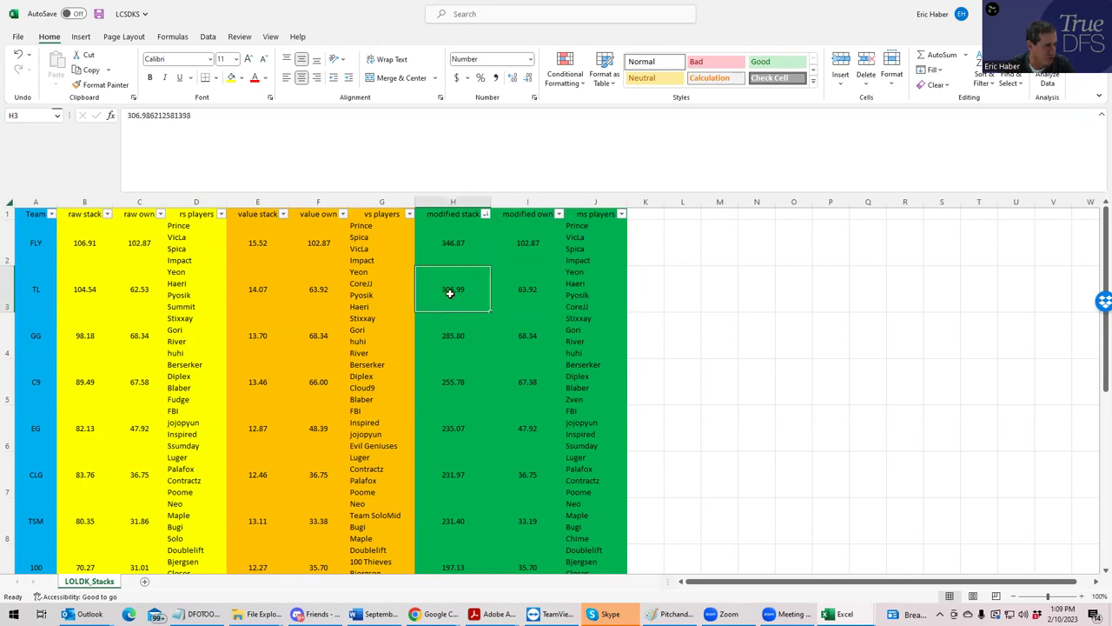
click(537, 297)
click(453, 292)
click(105, 289)
click(136, 289)
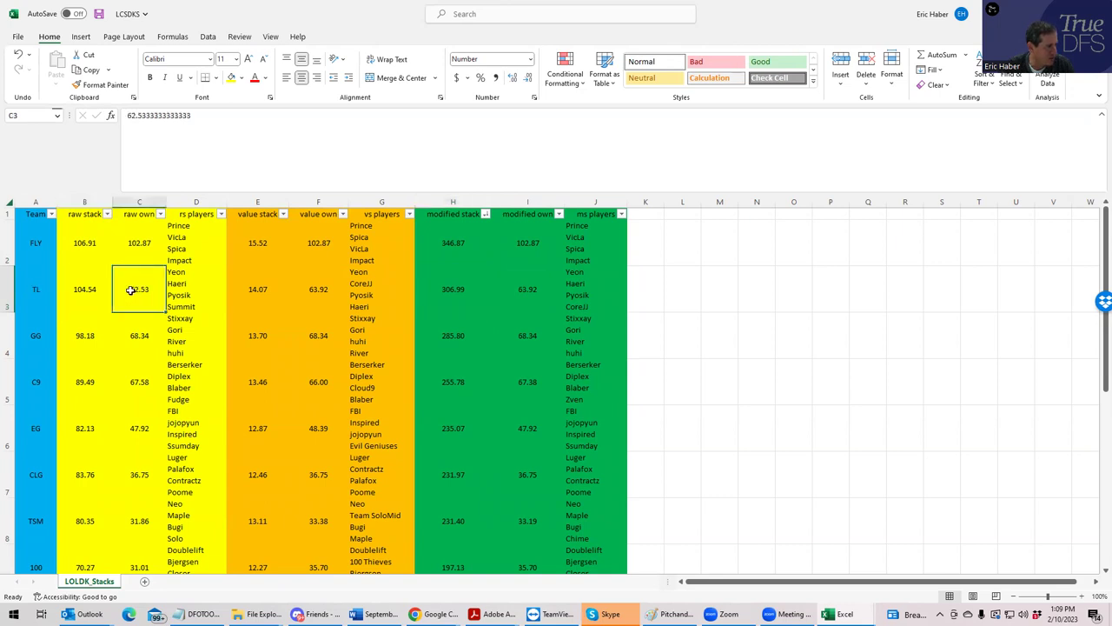
click(90, 286)
click(456, 291)
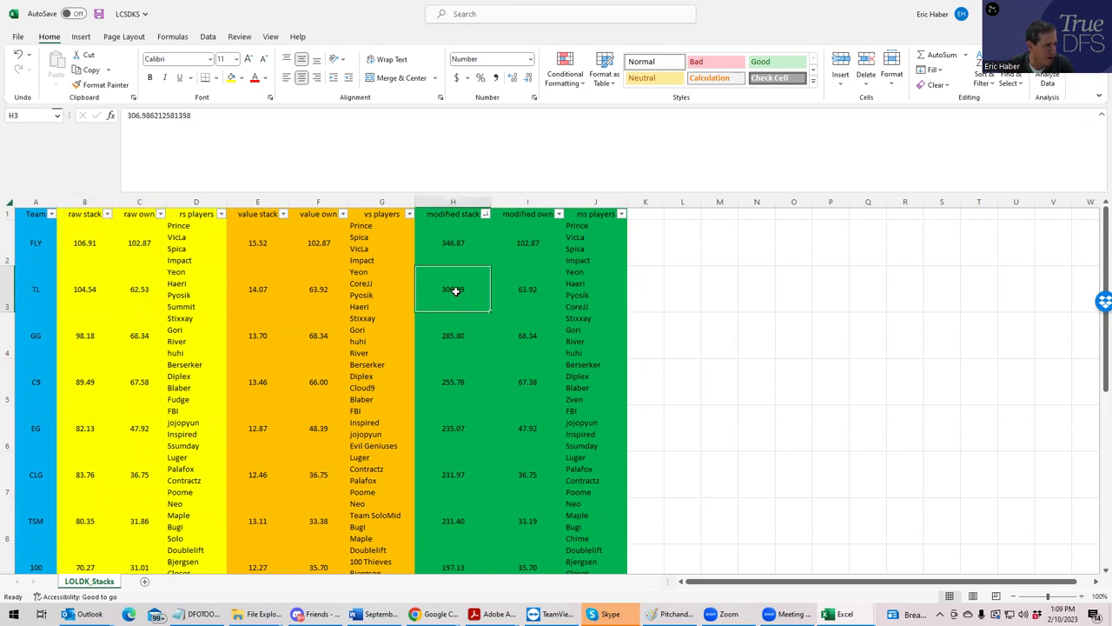
click(448, 242)
click(458, 302)
click(524, 291)
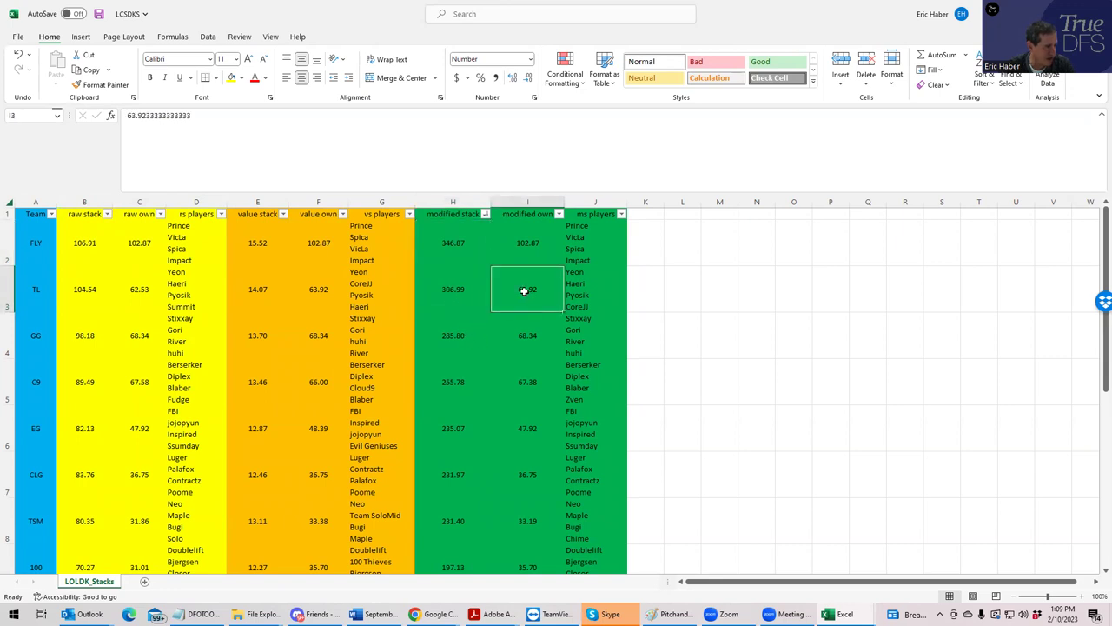
click(525, 332)
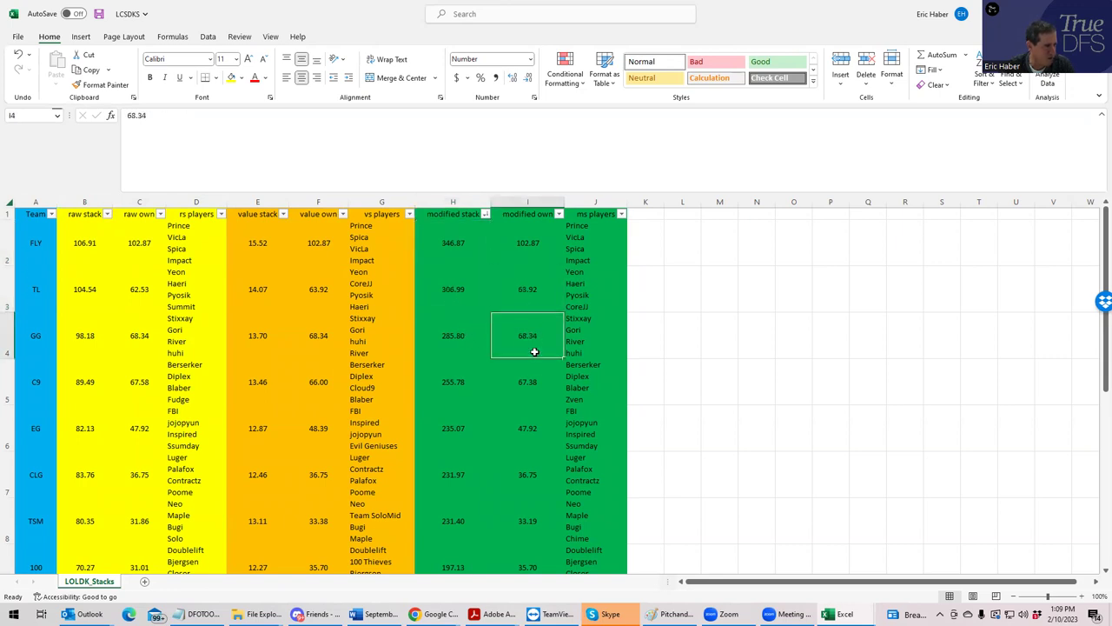
click(528, 382)
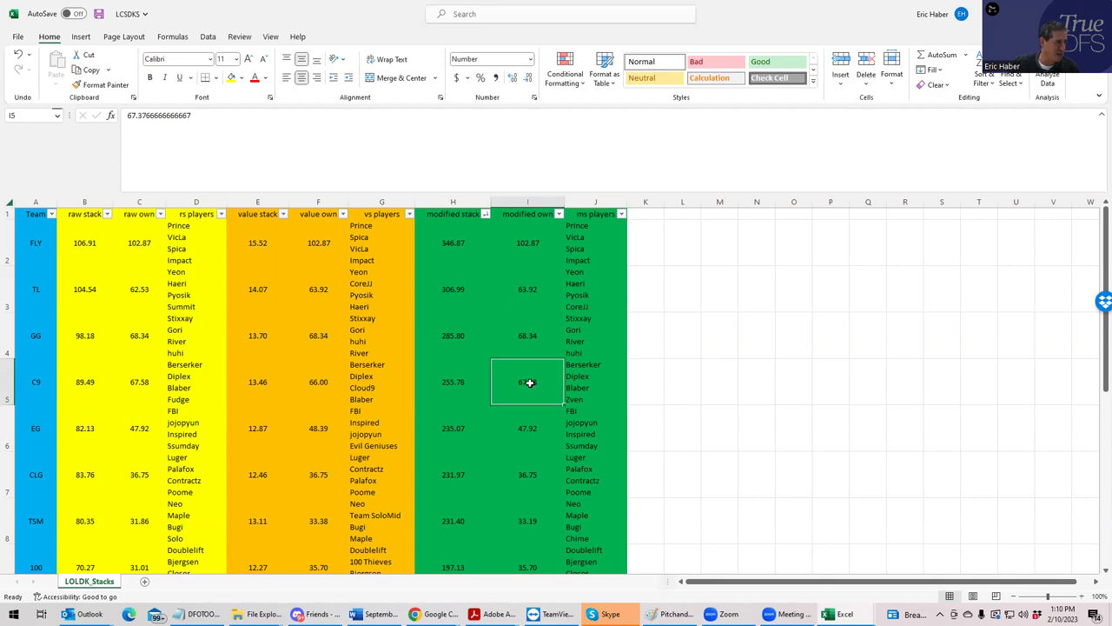
click(580, 283)
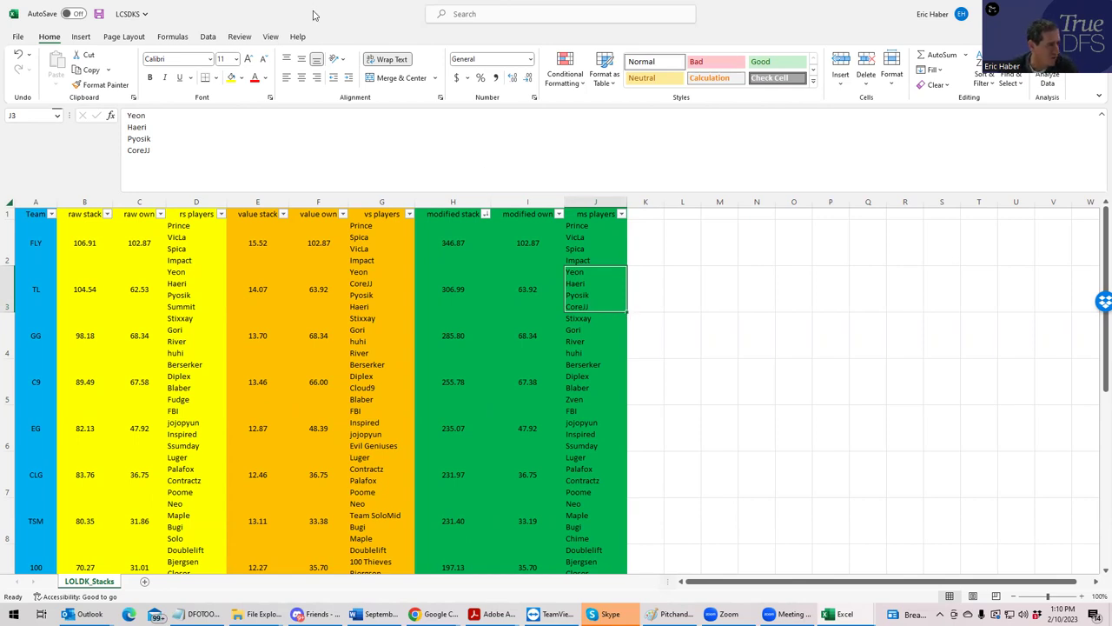
Minimize Excel, focus the browser and start a new tab for DraftKings My Lineups
key(alt+Tab)
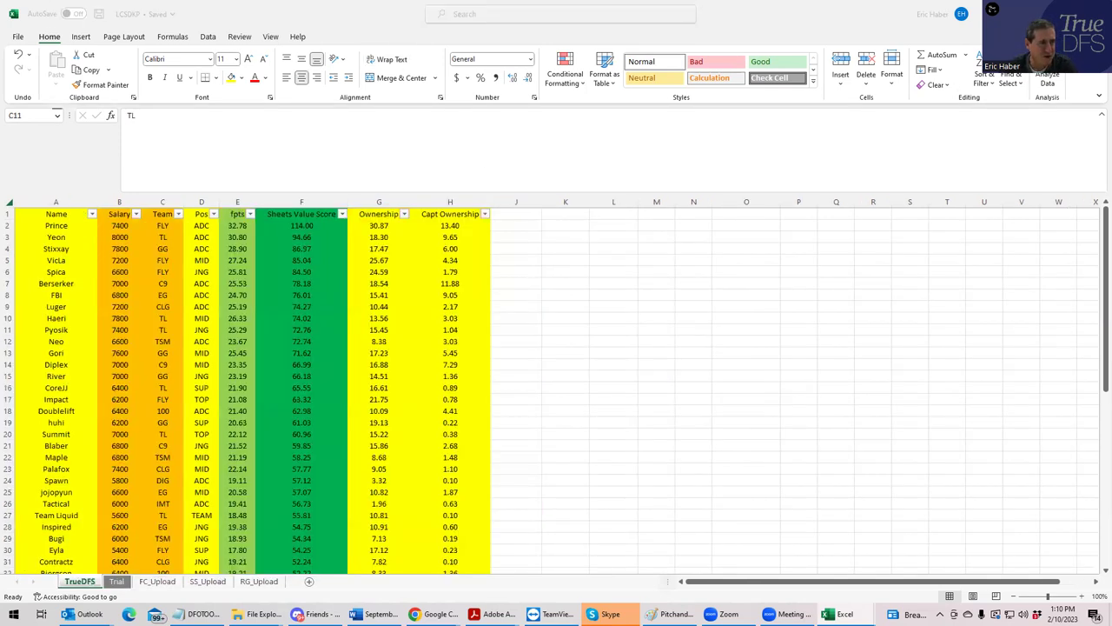
key(super+Down)
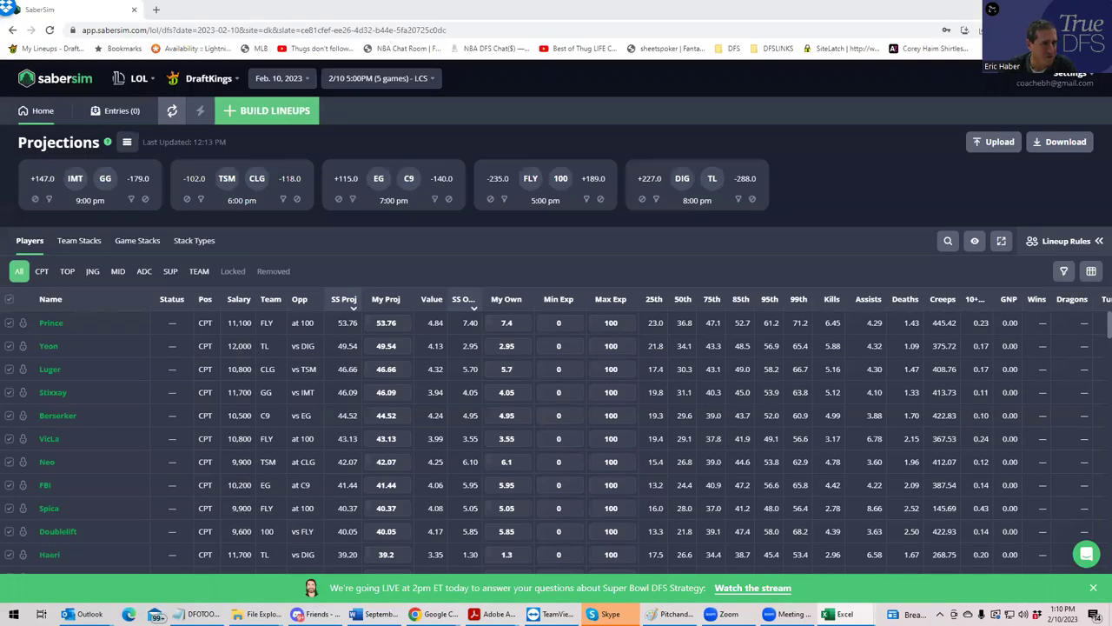
drag(925, 5, 887, 14)
click(1025, 39)
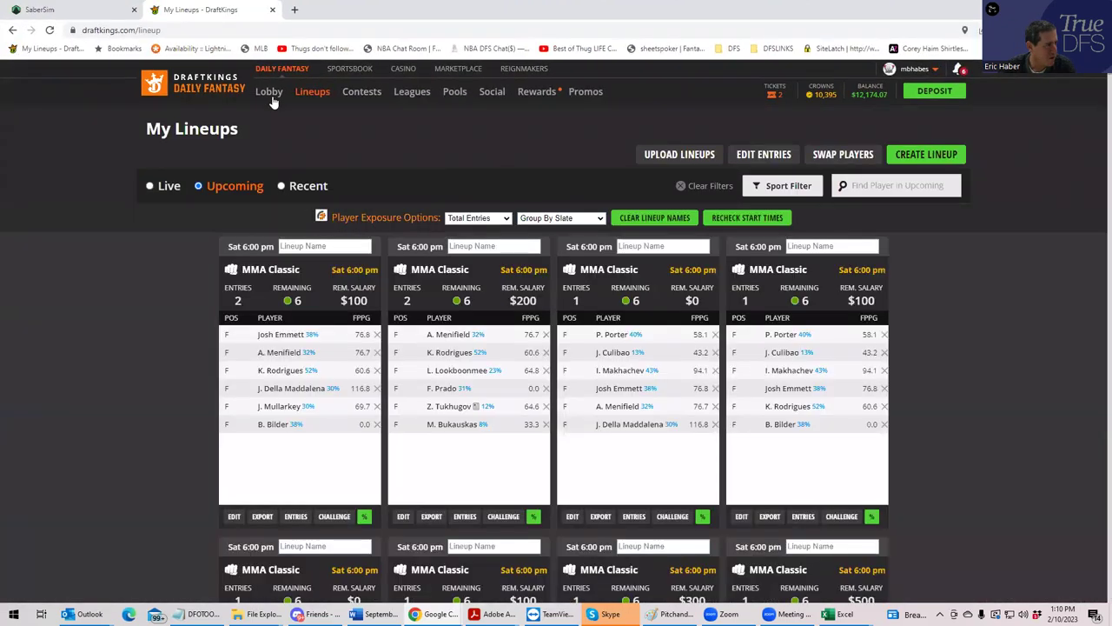
From the DraftKings Lobby under ESPORTS > LOL, enter the LCS $25K Shock Blast contest
click(271, 94)
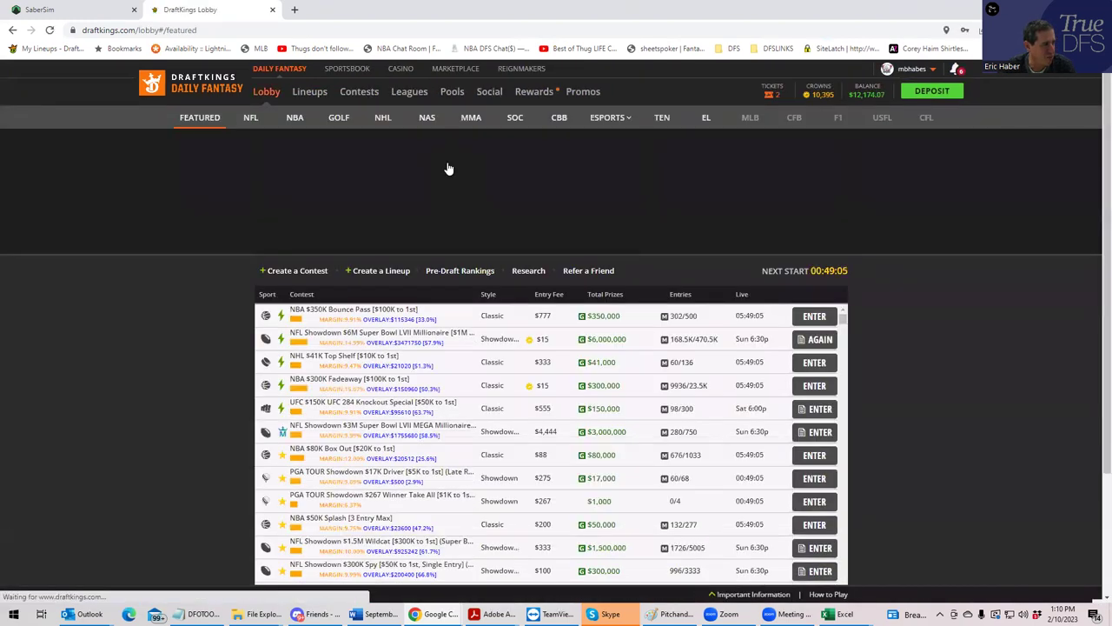
mouse_move(608, 118)
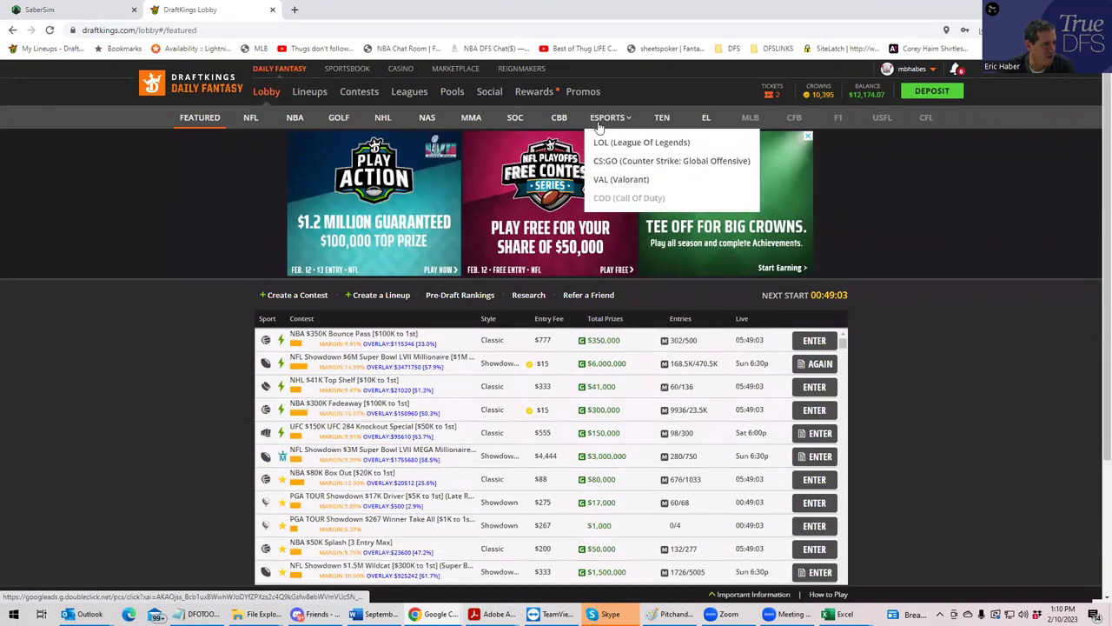
click(603, 141)
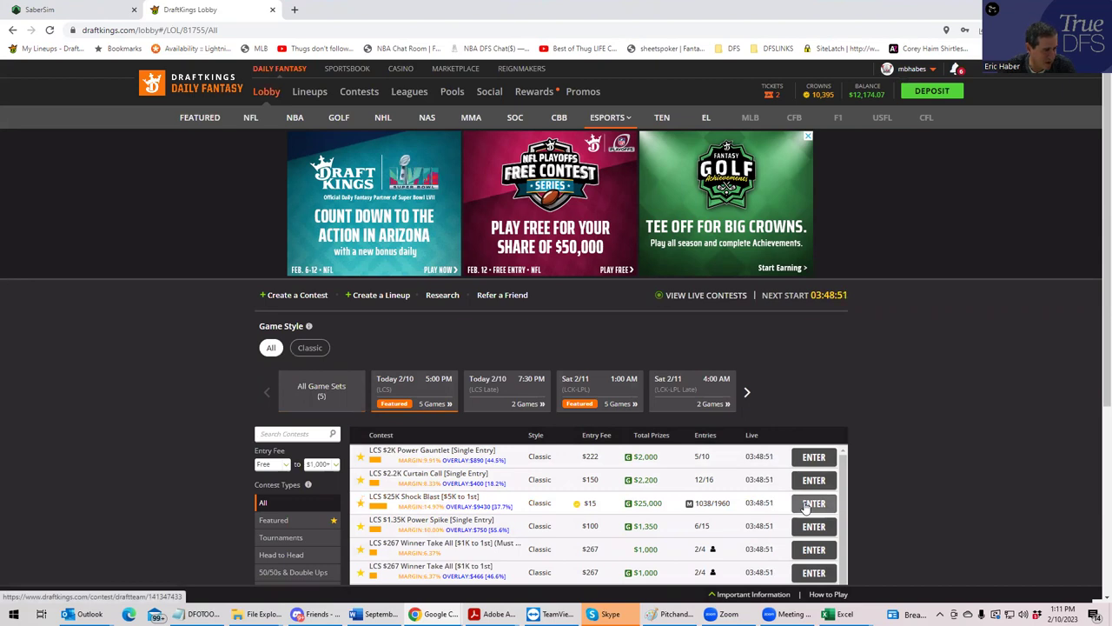
click(808, 506)
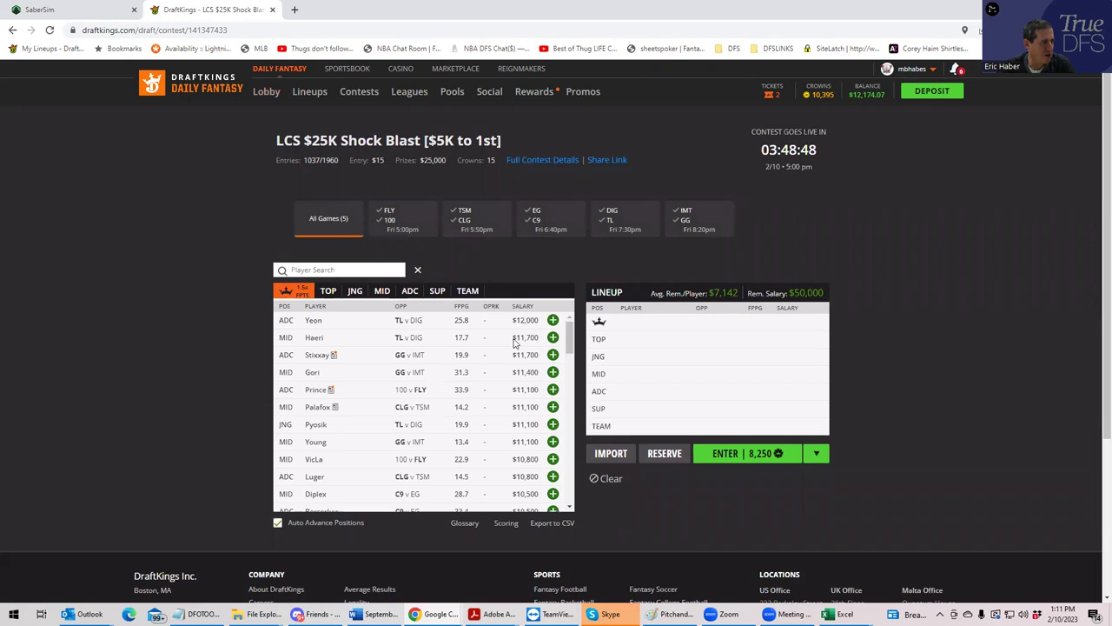
Make Yeon the lineup captain and try searching the player pool
click(552, 320)
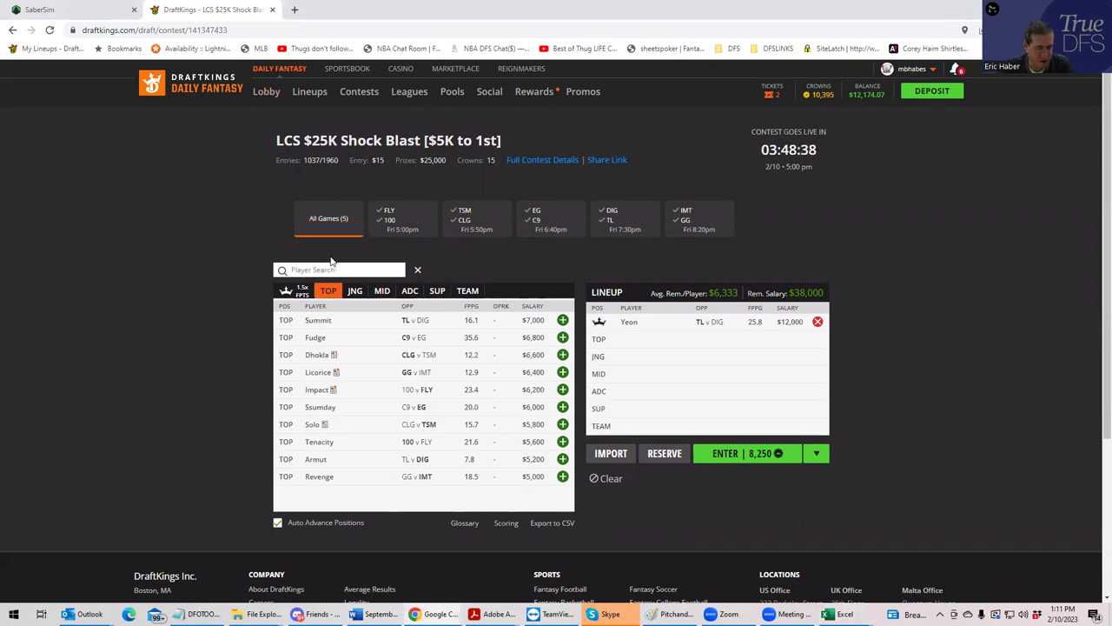
text(hea)
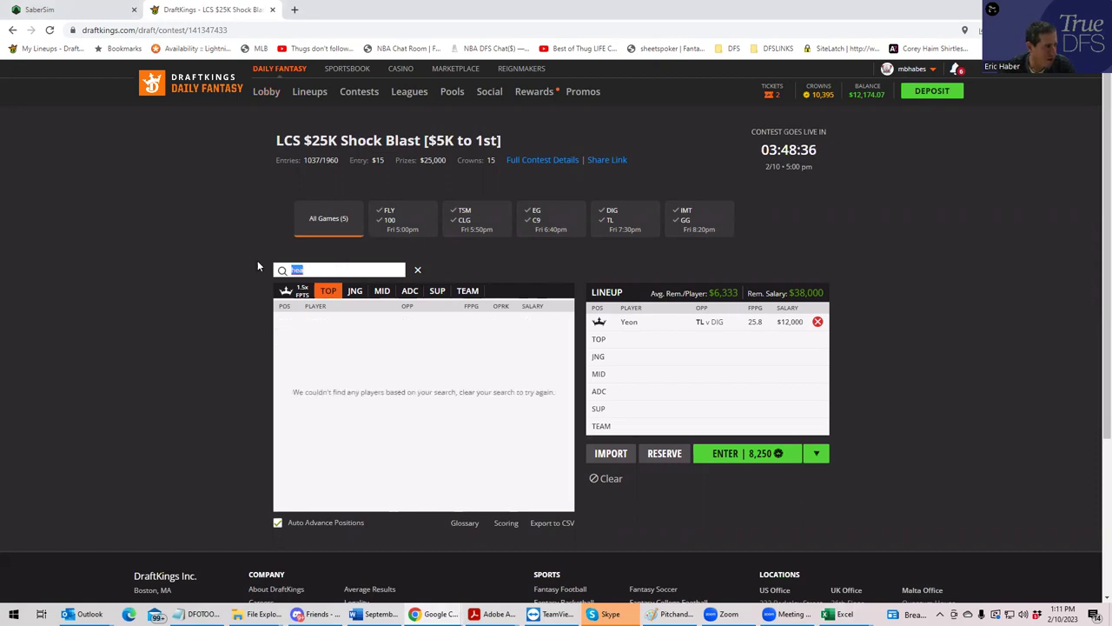
key(BackSpace)
key(BackSpace)
text(ae)
key(BackSpace)
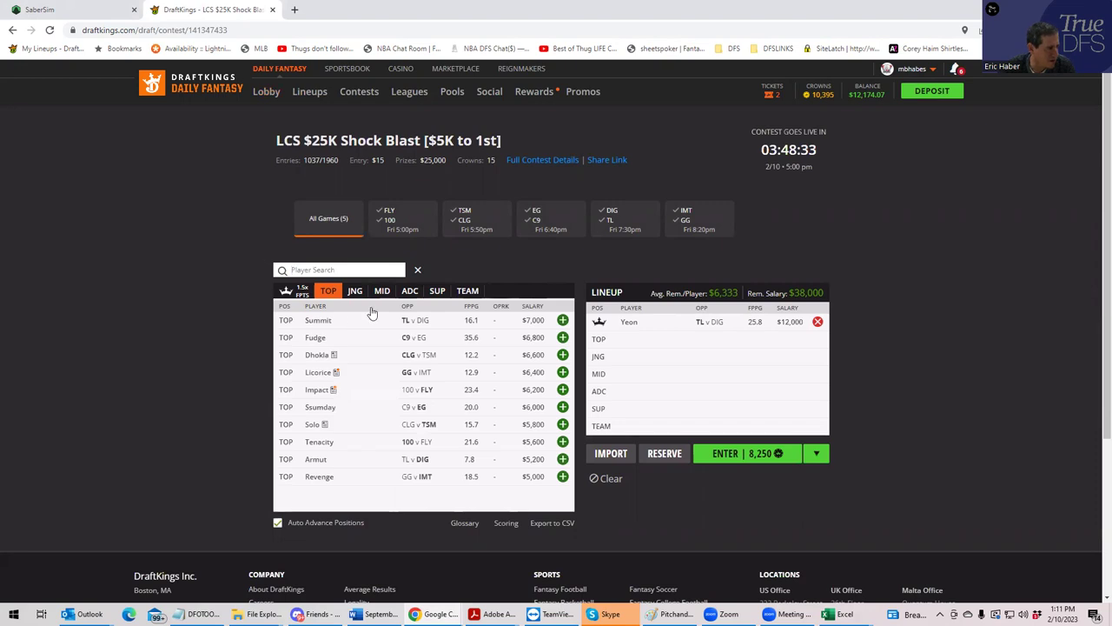
click(470, 292)
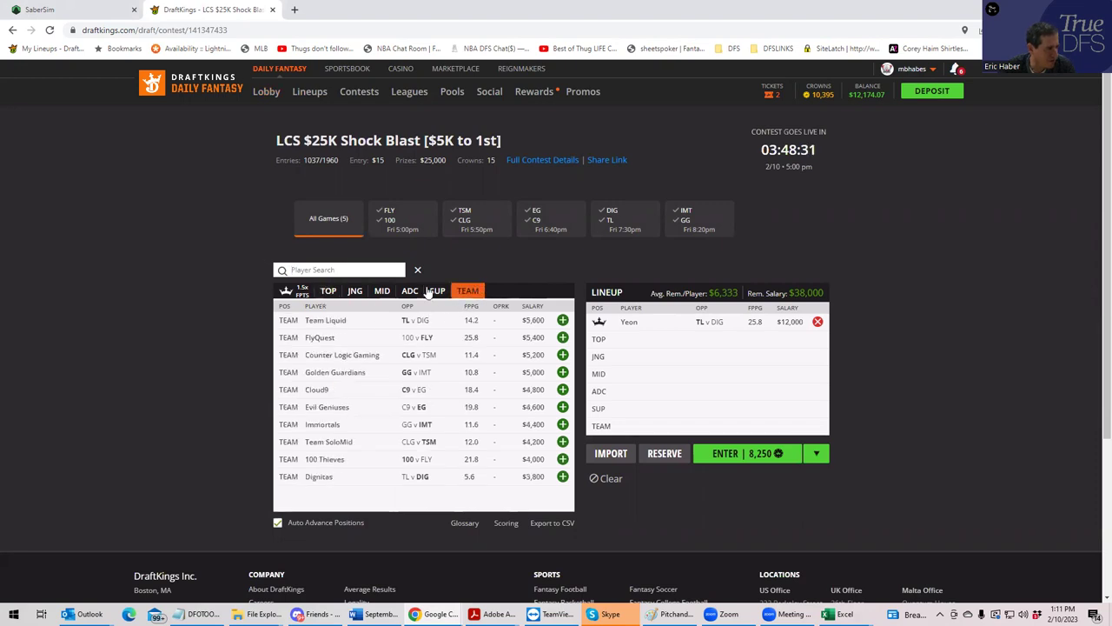
click(291, 290)
click(329, 290)
click(305, 269)
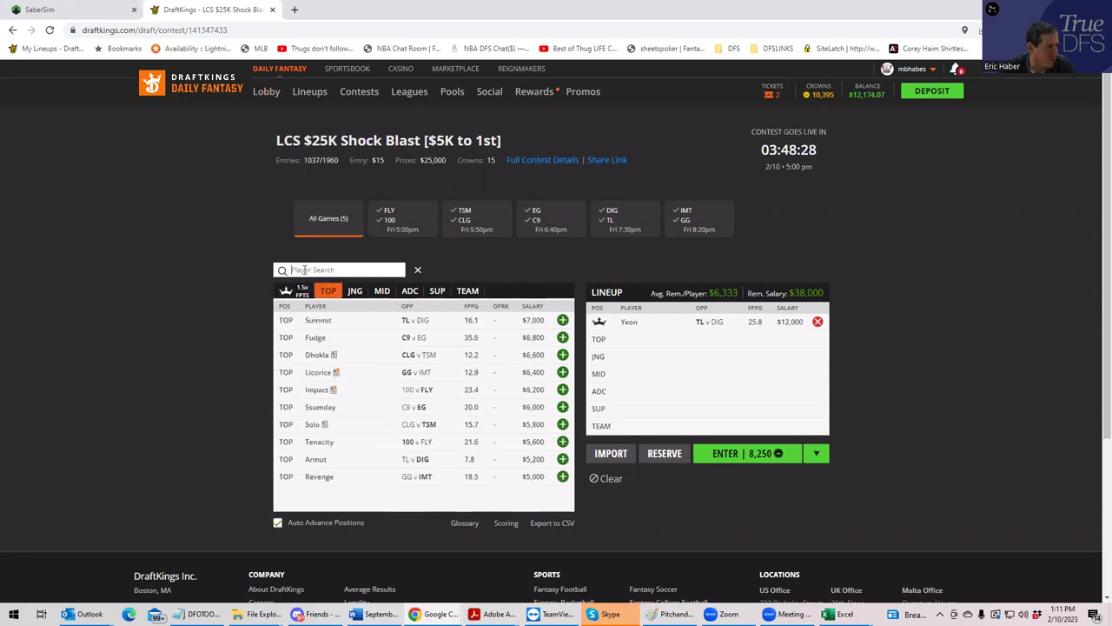
Filter to the DIG vs TL game and add Haeri at MID and Pyosik at JNG
click(604, 226)
click(351, 292)
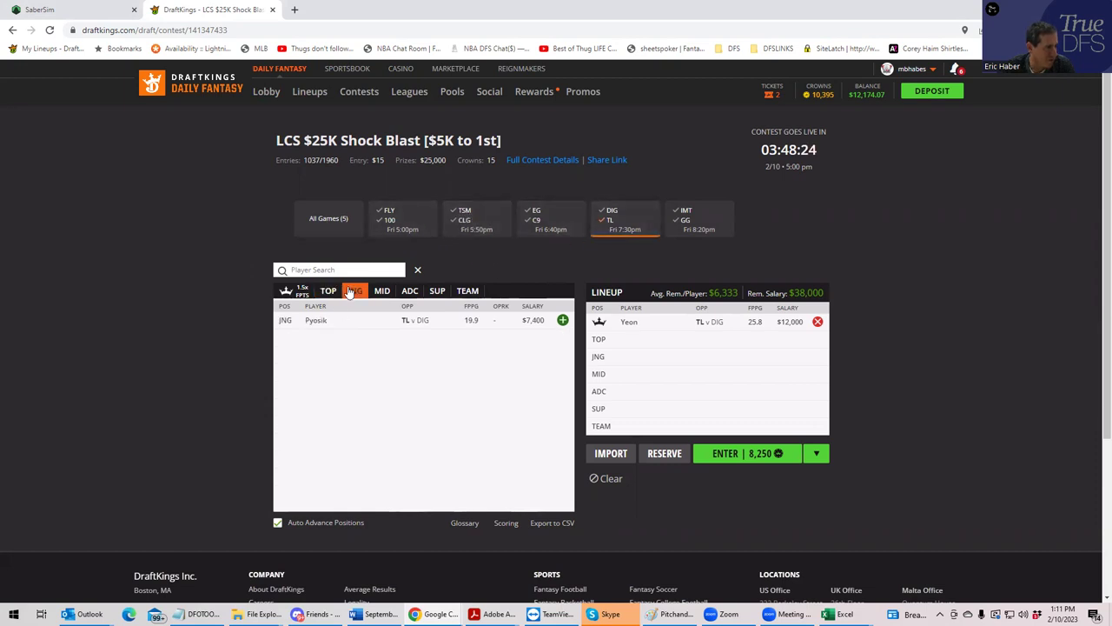
click(382, 292)
click(562, 322)
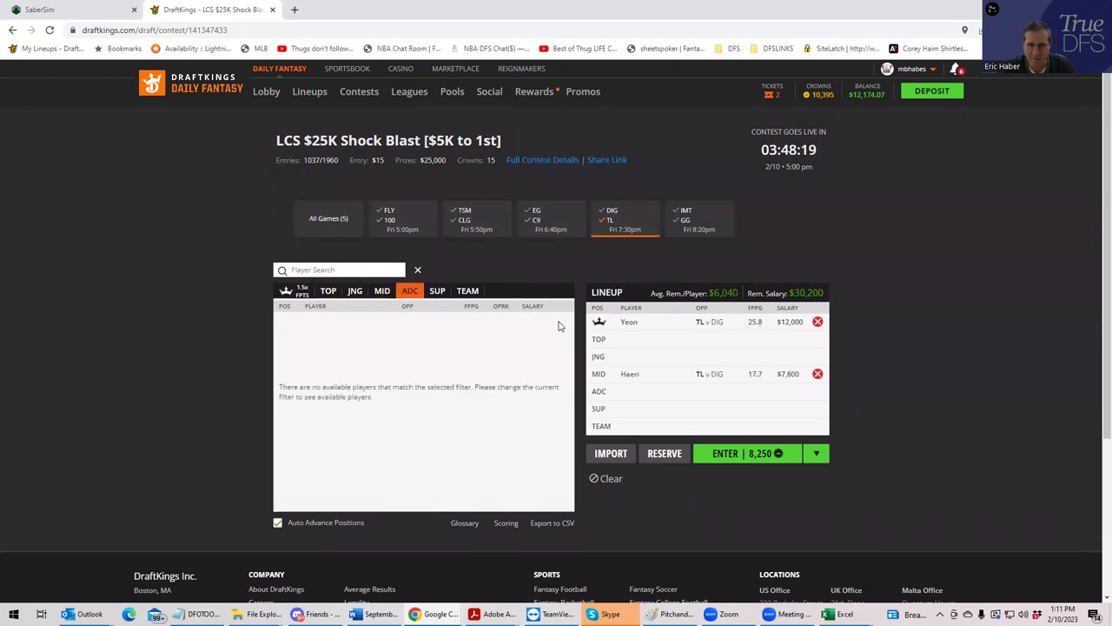
click(382, 292)
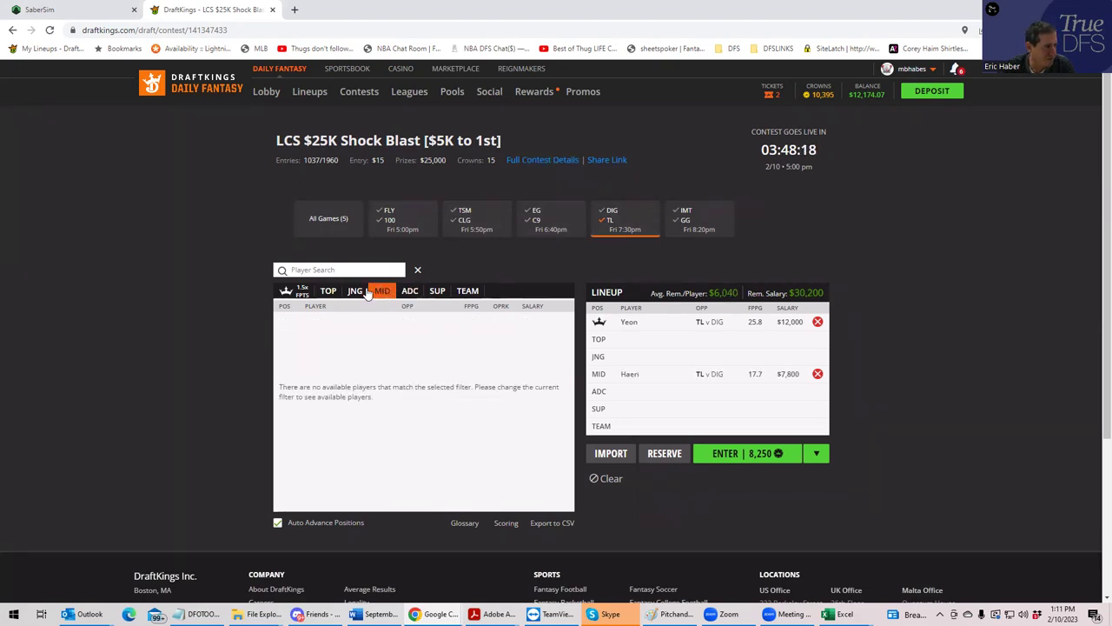
click(354, 292)
click(562, 322)
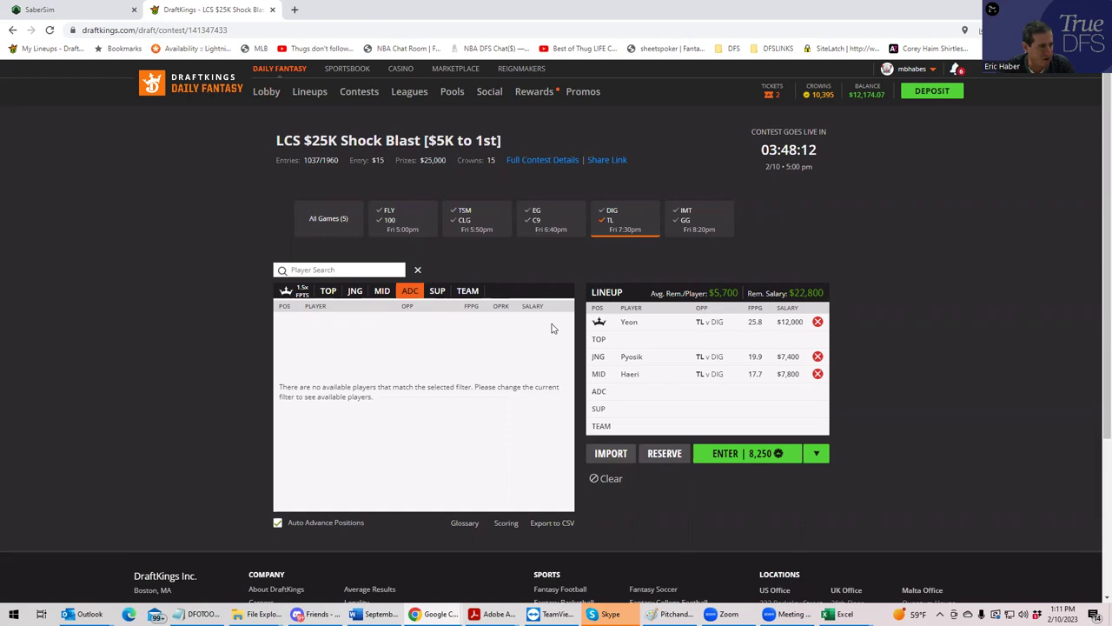
Add CoreJJ to the SUP slot, then show players from all games again
click(329, 291)
click(355, 291)
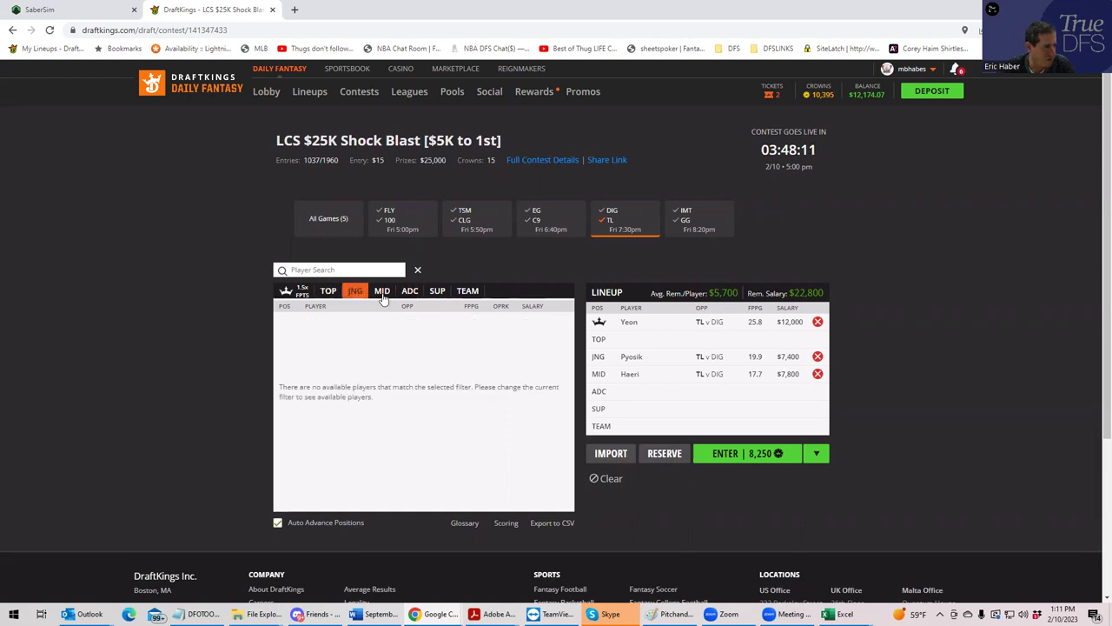
click(381, 291)
click(410, 291)
click(437, 291)
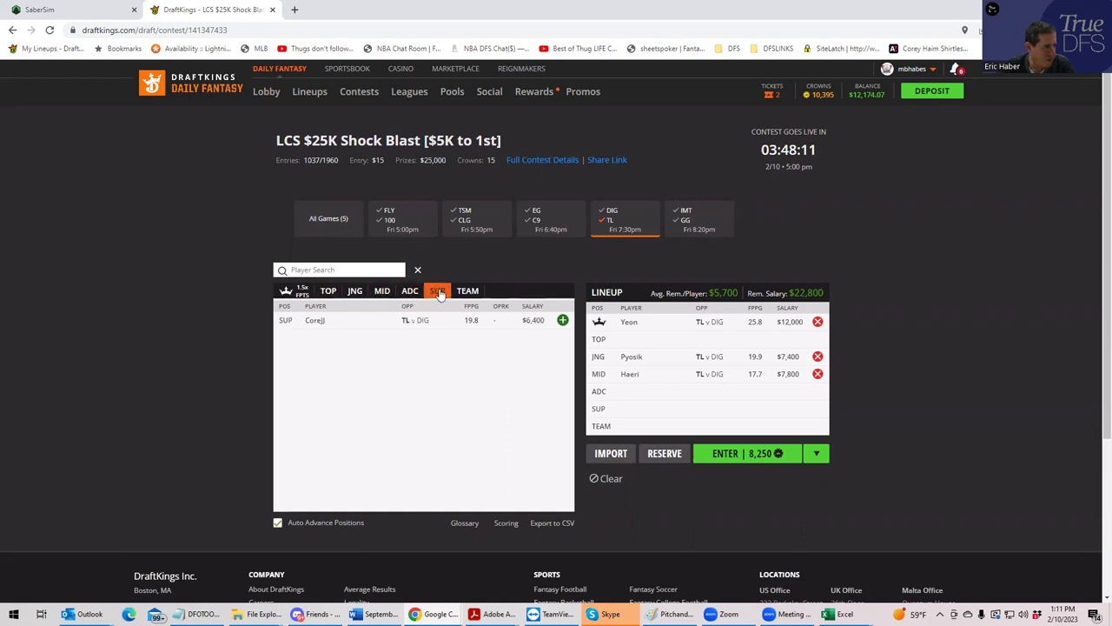
click(468, 291)
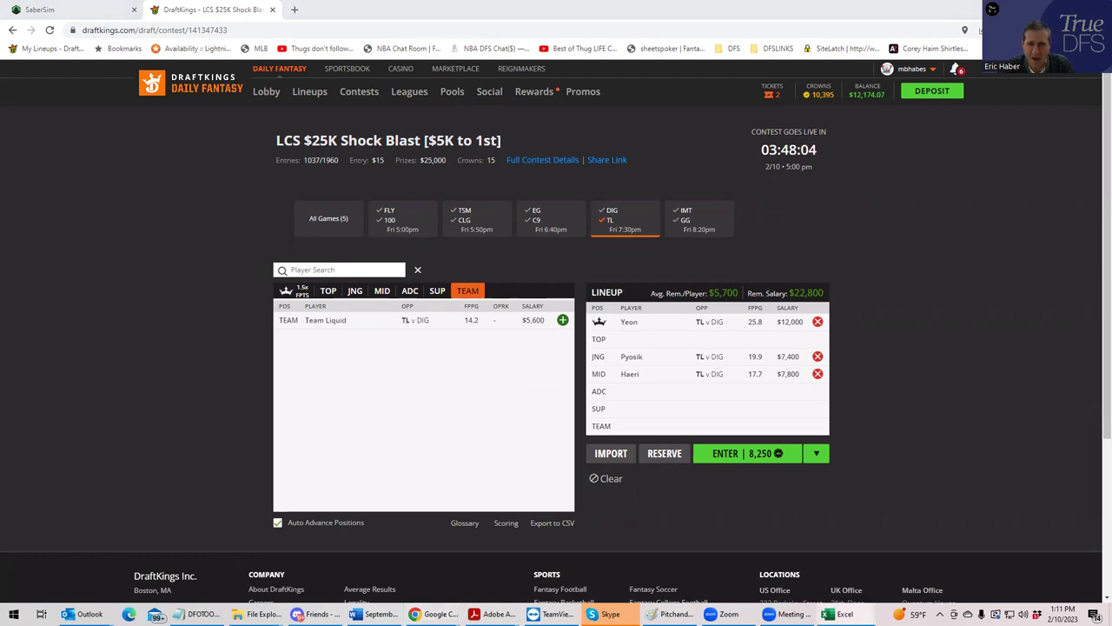
click(432, 293)
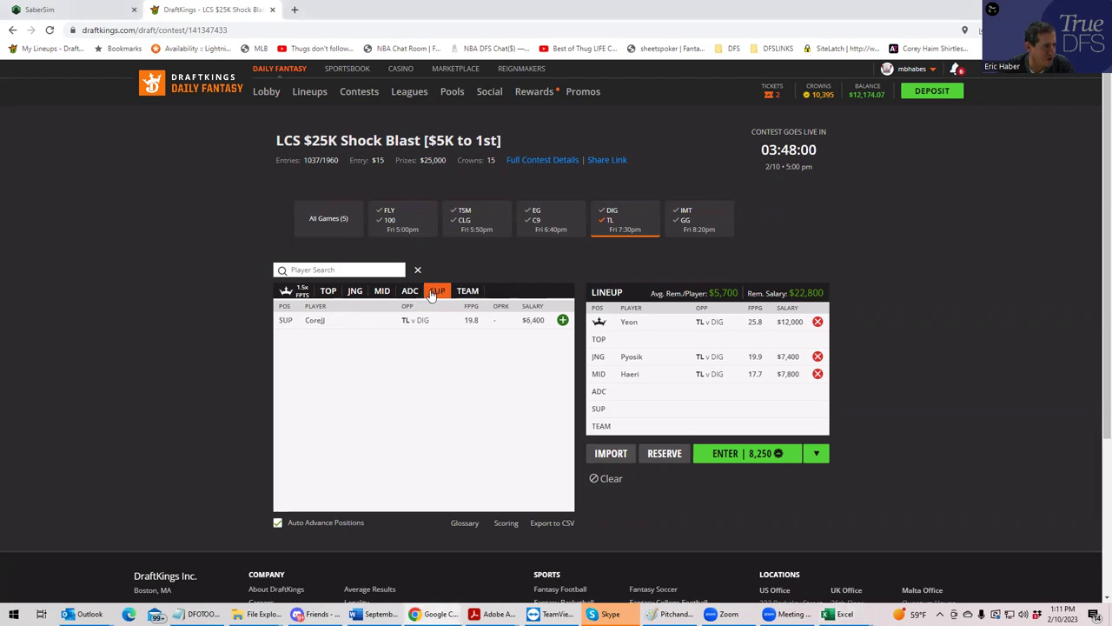
click(563, 321)
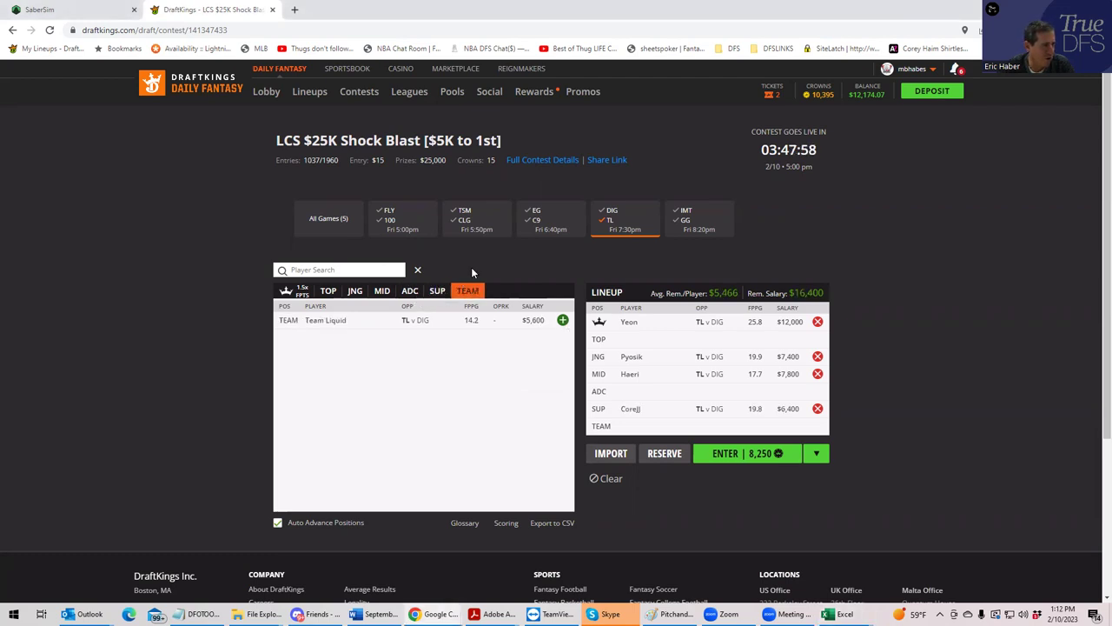
click(610, 222)
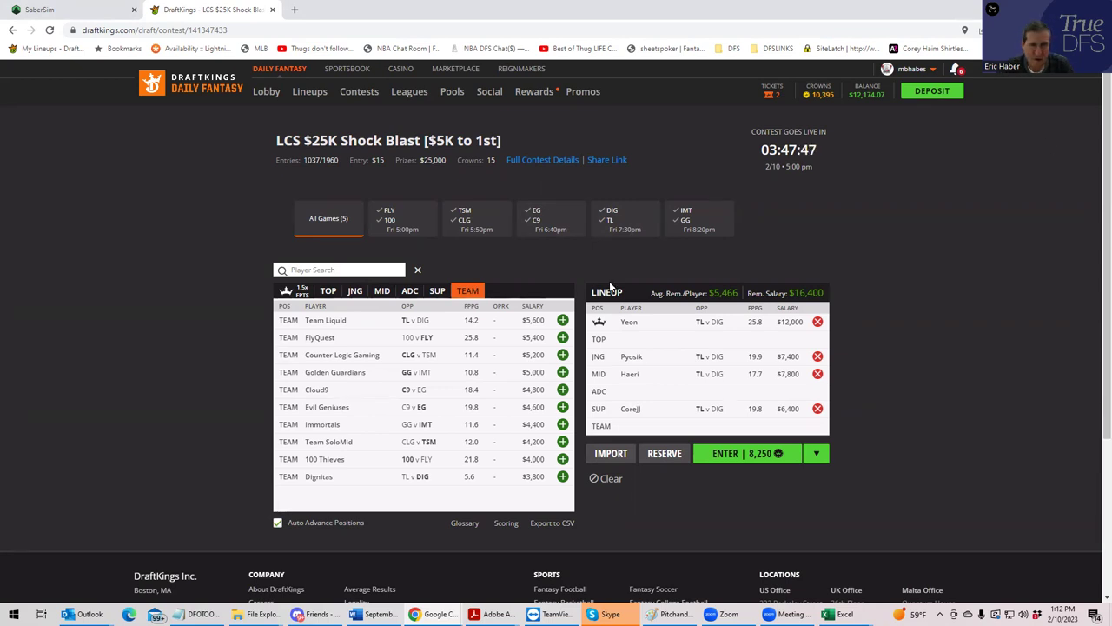
Try FlyQuest, Impact and Prince from the FLY vs 100 game, then remove all three
click(385, 215)
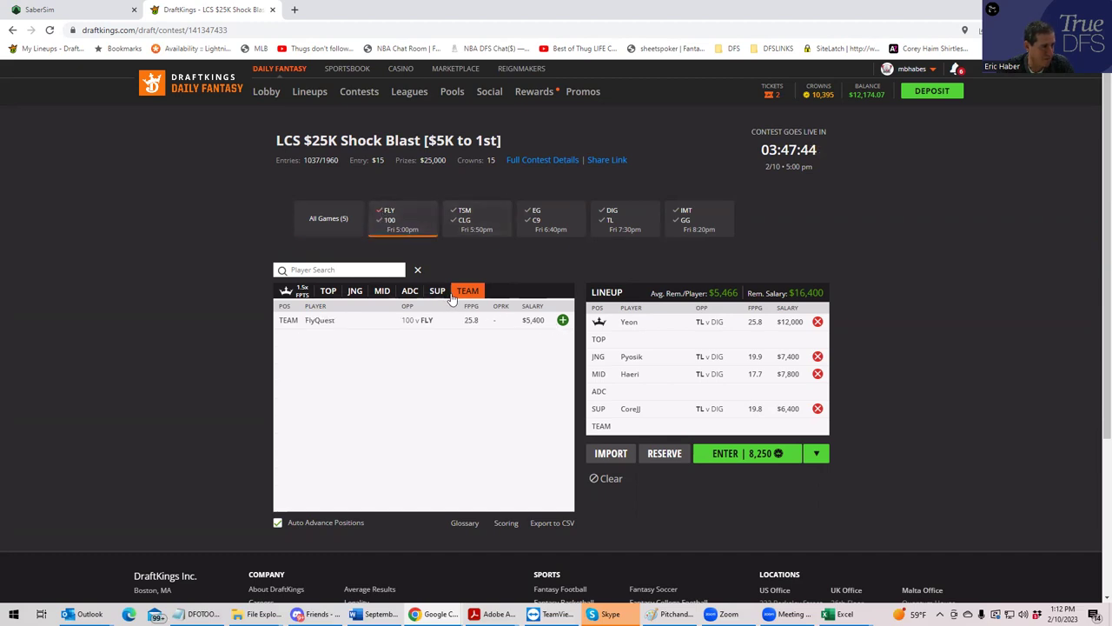
click(562, 320)
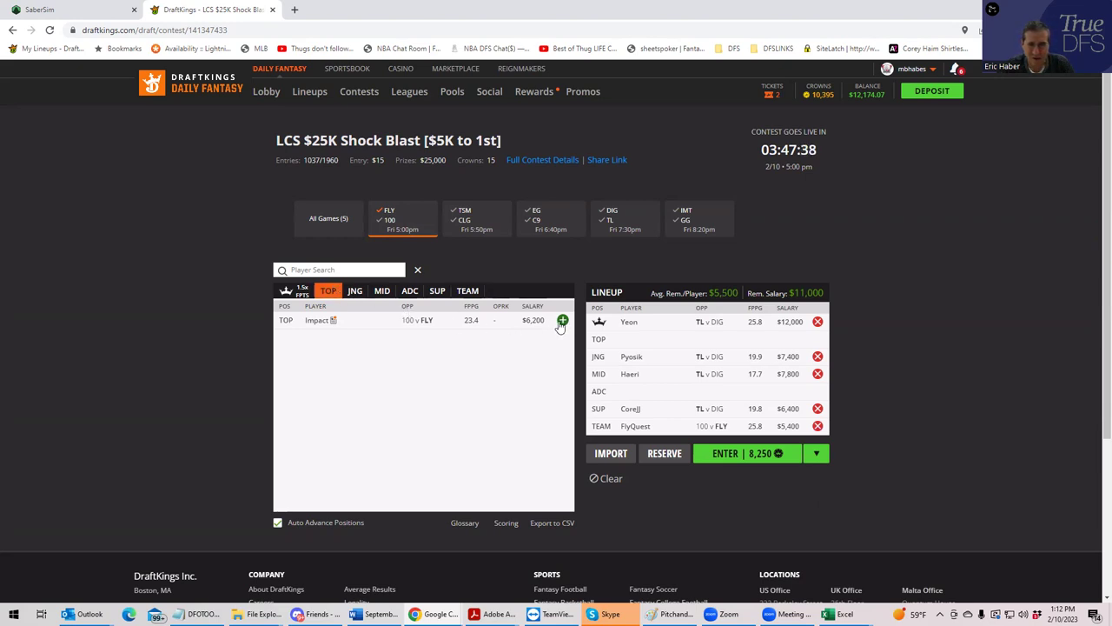
click(563, 320)
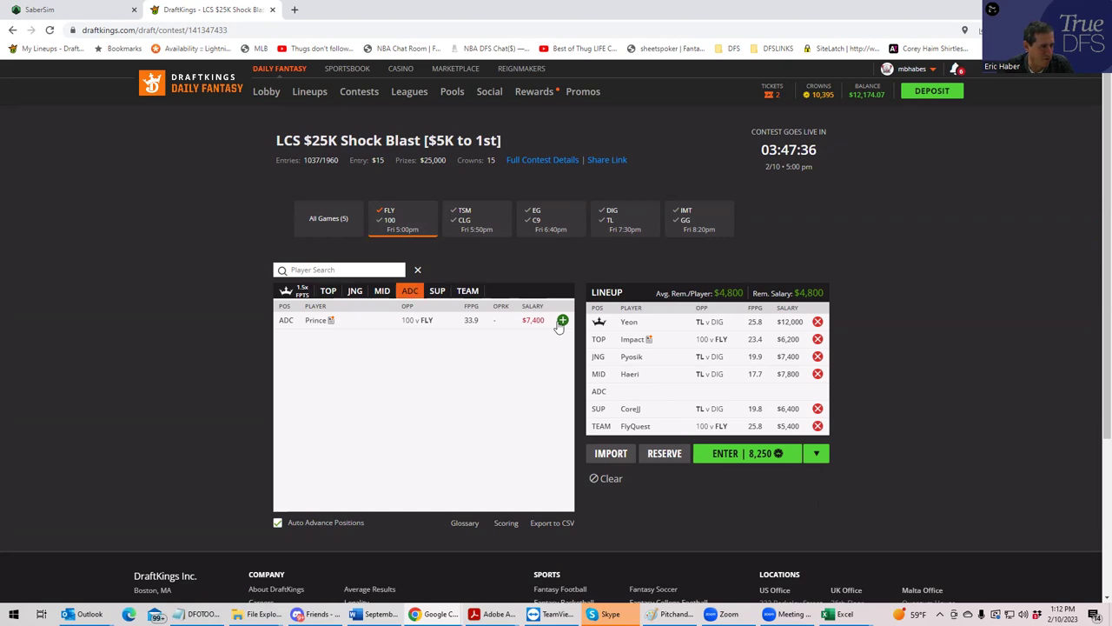
click(562, 320)
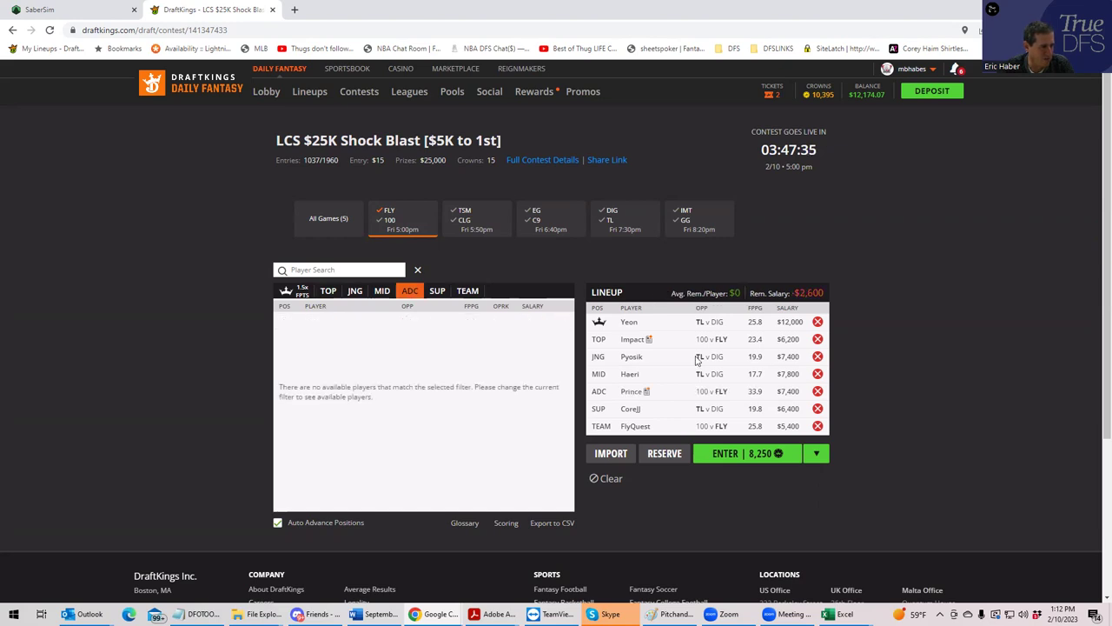
click(817, 339)
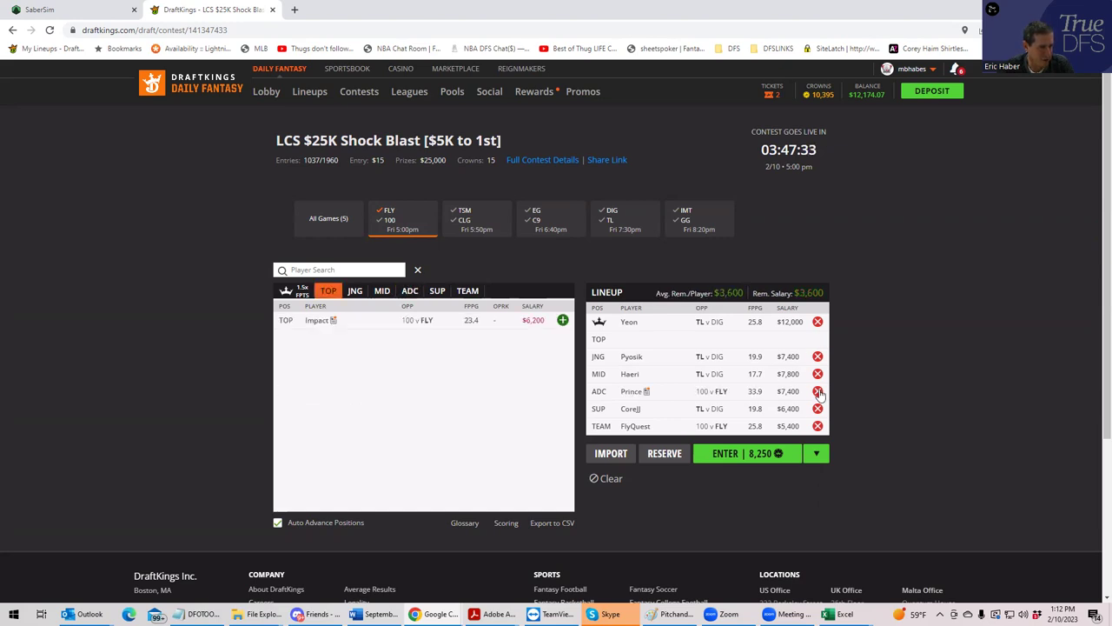
click(818, 391)
click(817, 426)
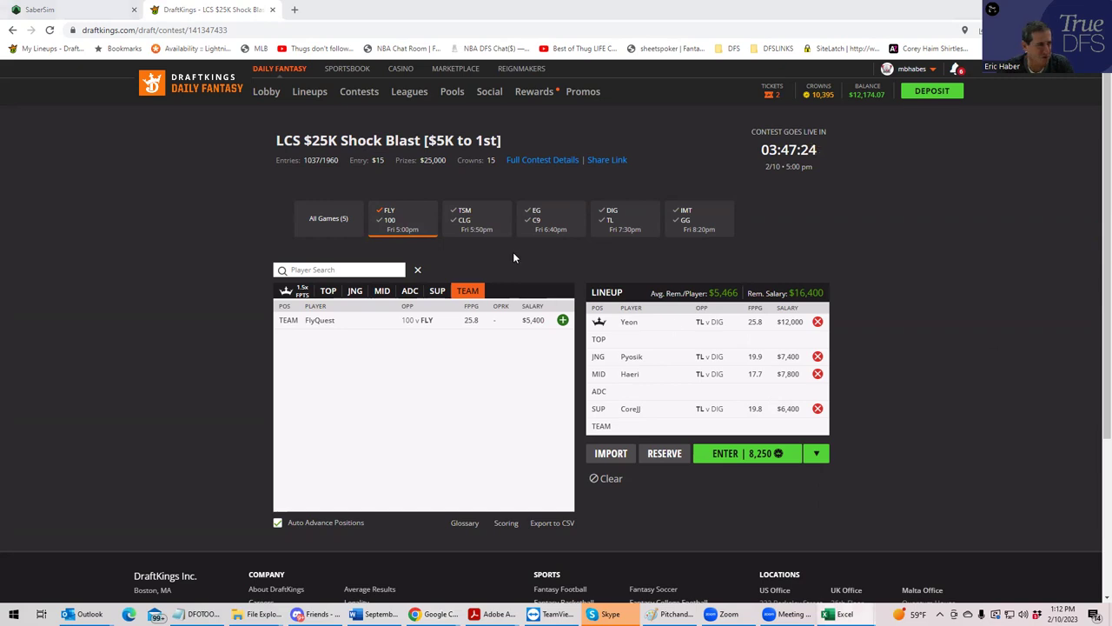
Switch to the IMT vs GG game, add Licorice and Stixxay, then remove both
click(678, 225)
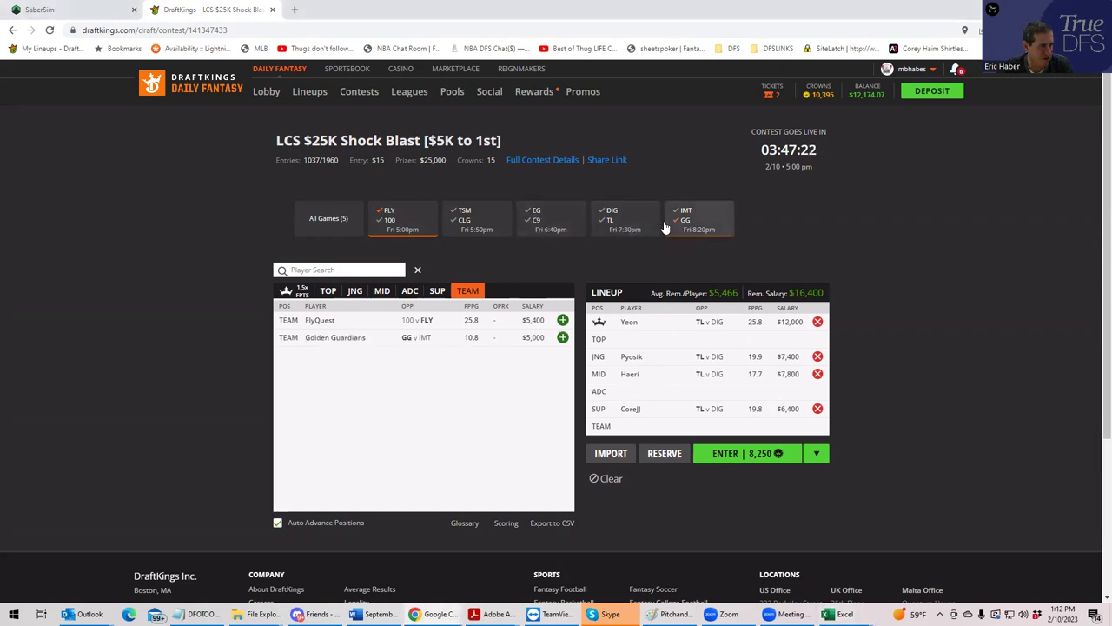
click(389, 217)
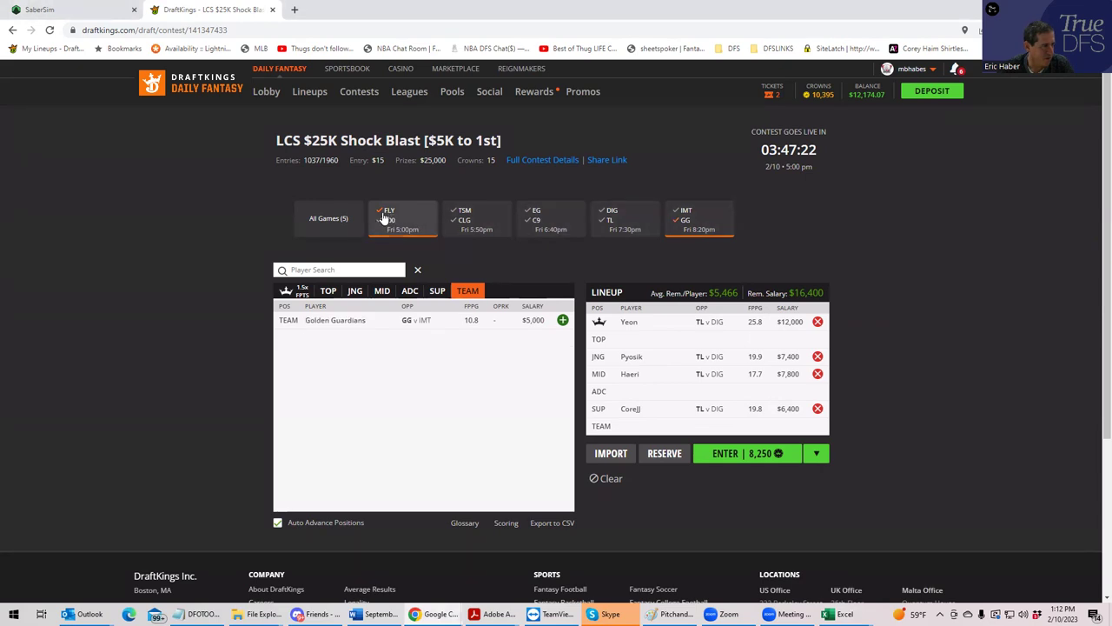
click(331, 292)
click(562, 320)
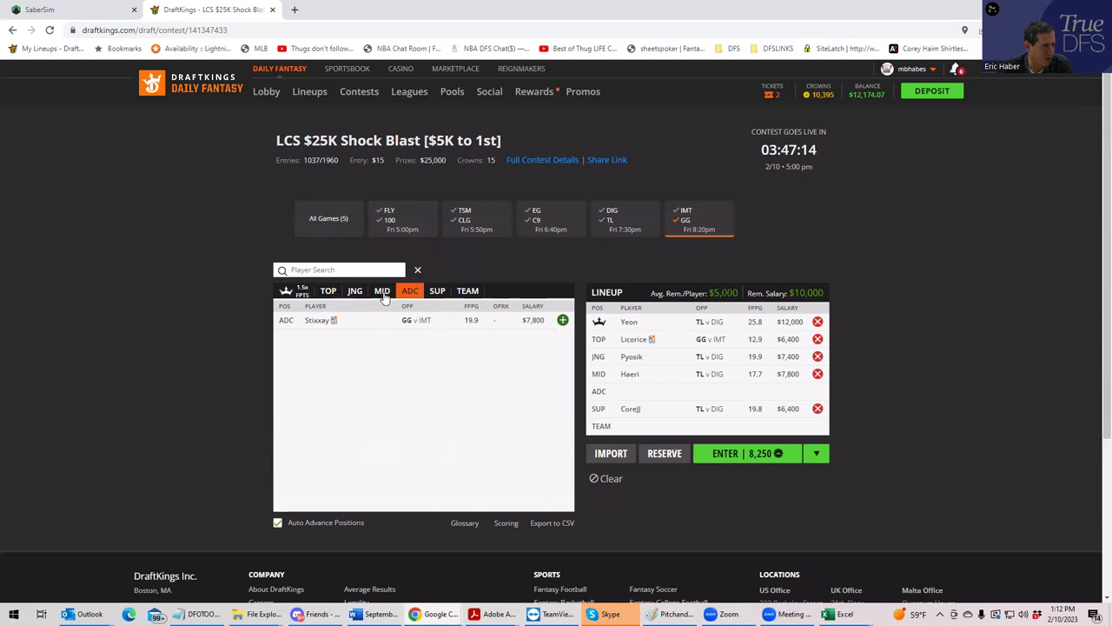
click(563, 321)
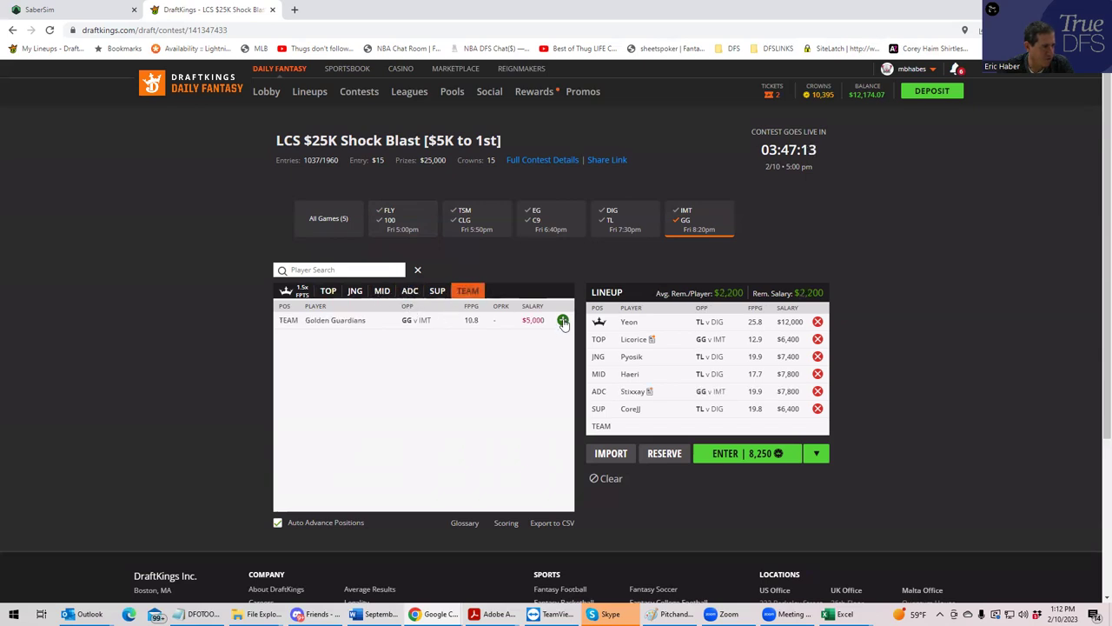
click(818, 339)
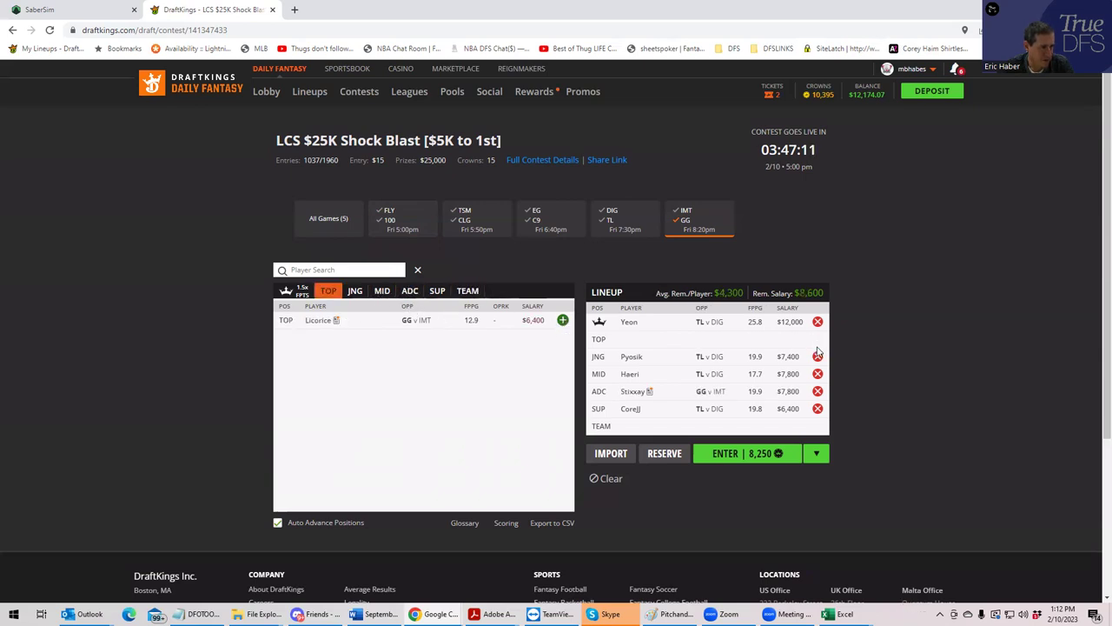
click(818, 391)
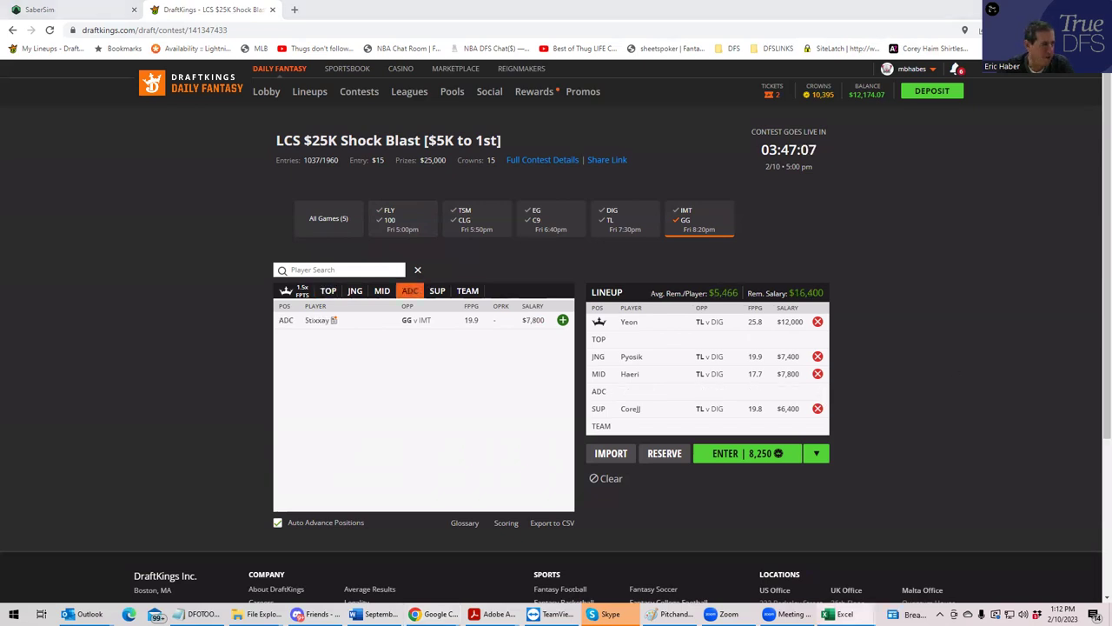
Maximize Excel and sort LOLDK_Stacks by value stack descending, checking the C9 and TSM figures
key(alt+Tab)
click(634, 48)
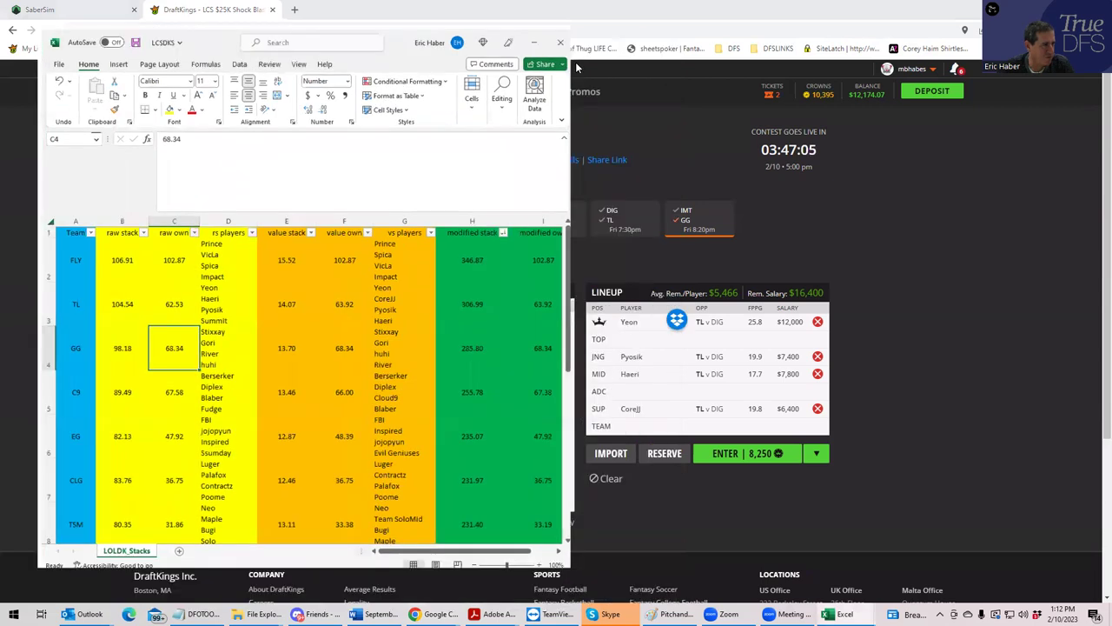
click(343, 214)
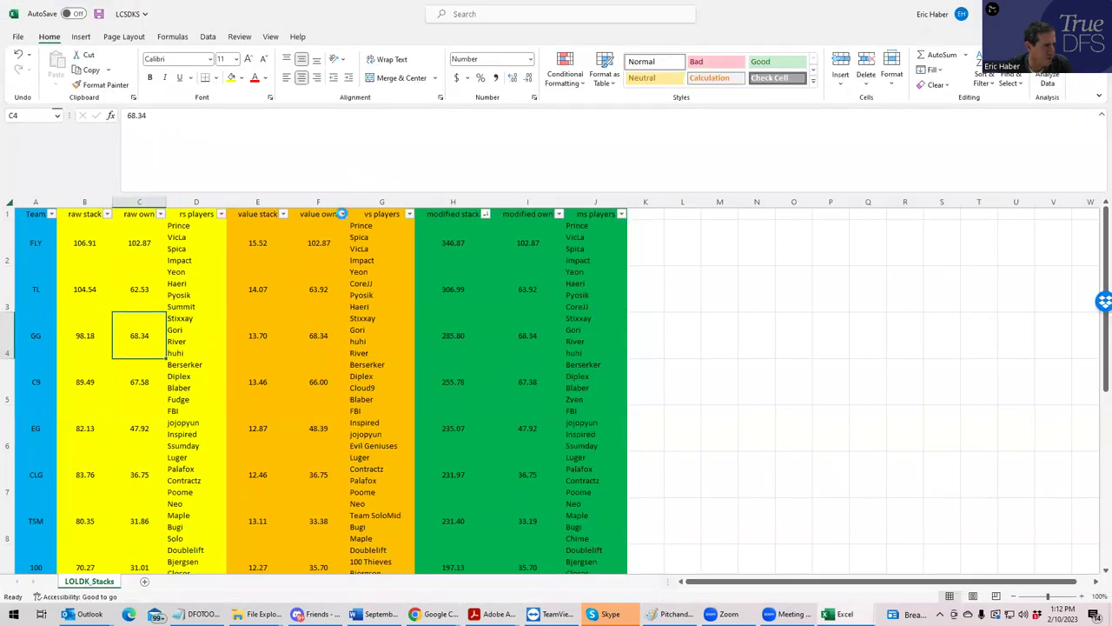
click(407, 228)
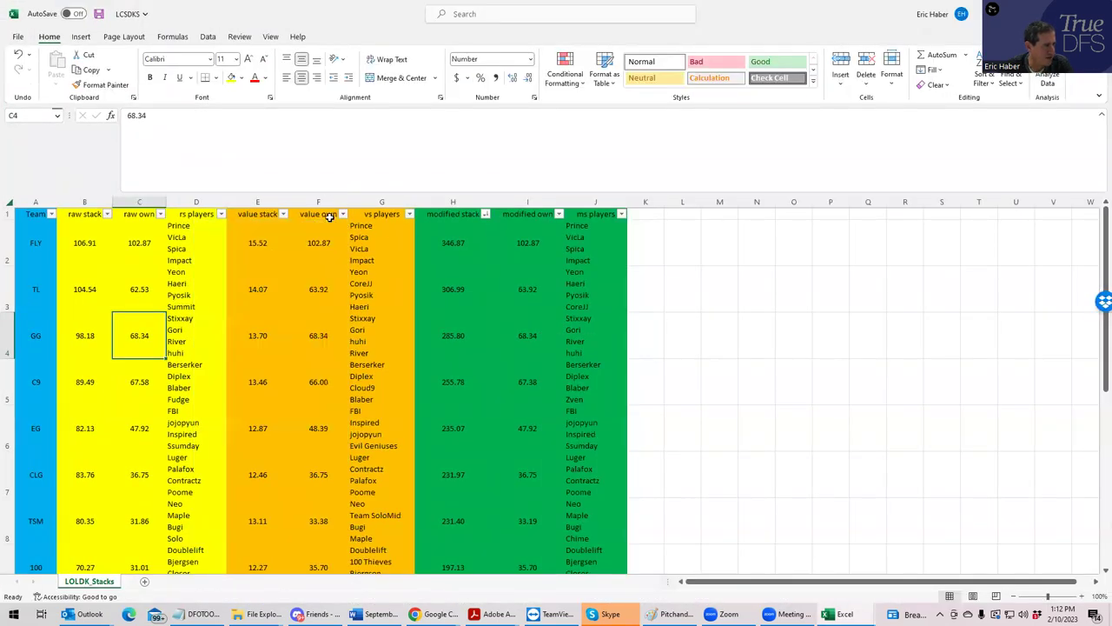
click(284, 214)
click(248, 241)
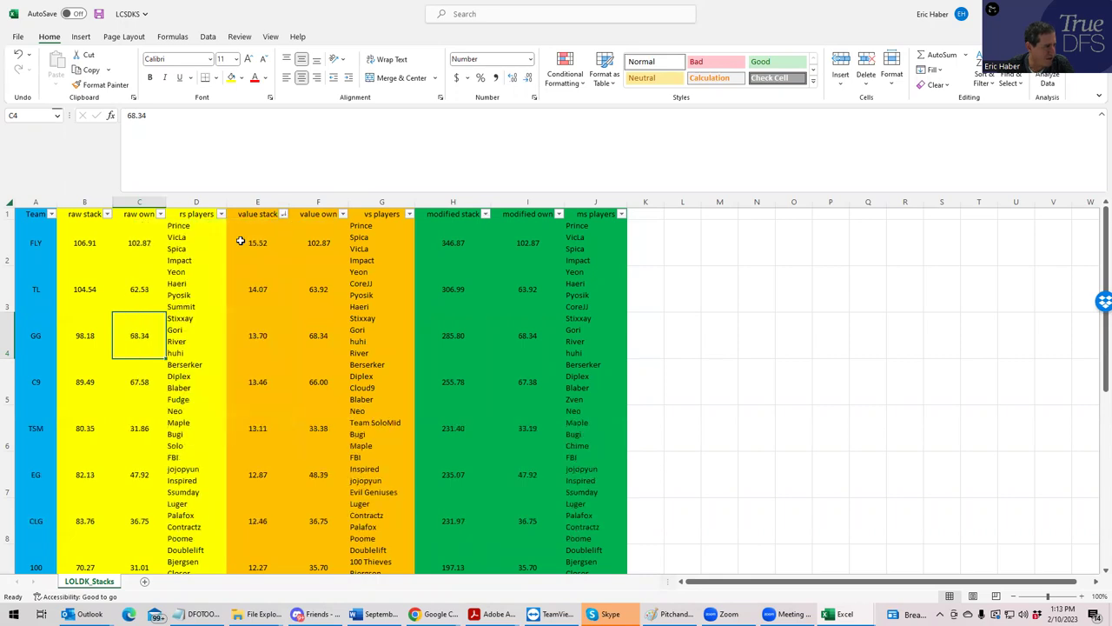
click(253, 387)
click(258, 428)
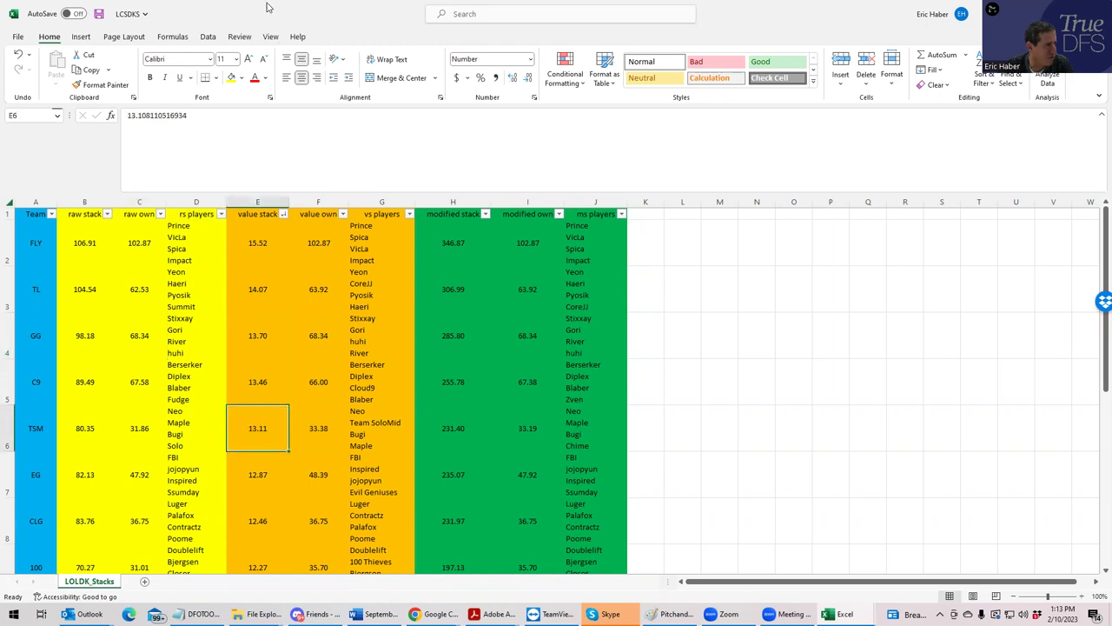
Return to DraftKings and reset the game filter to All Games
key(alt+Tab)
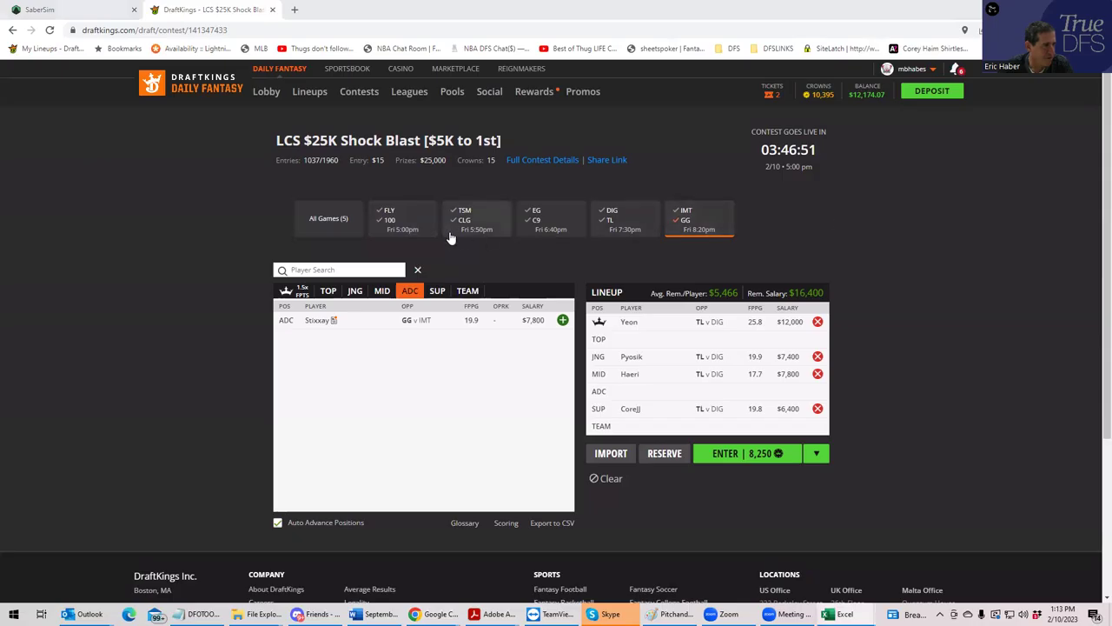
click(722, 228)
click(683, 227)
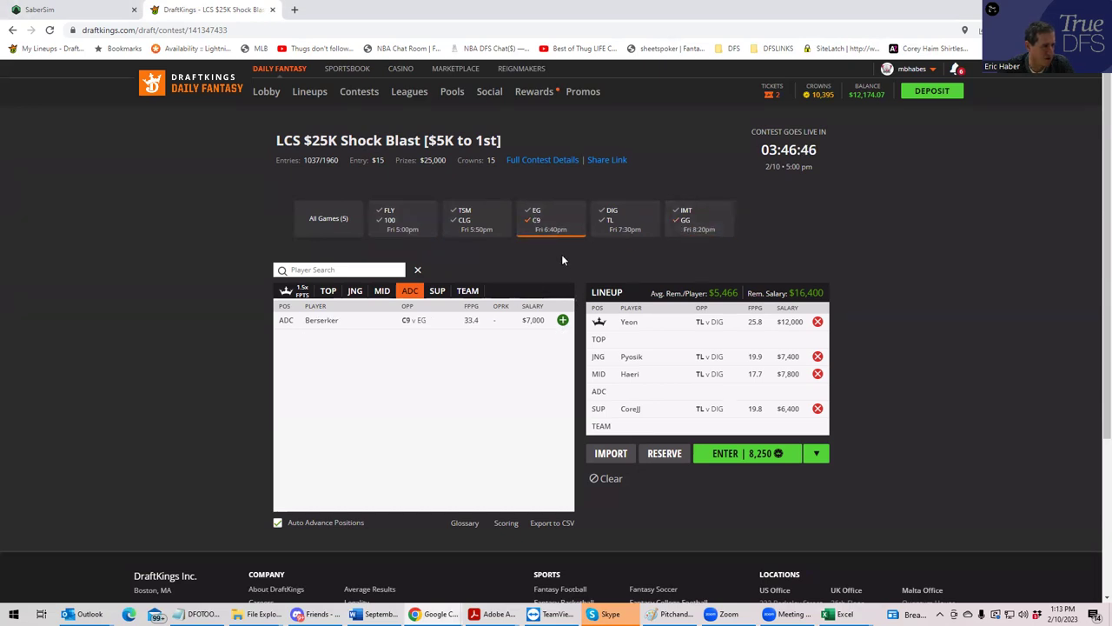
click(540, 224)
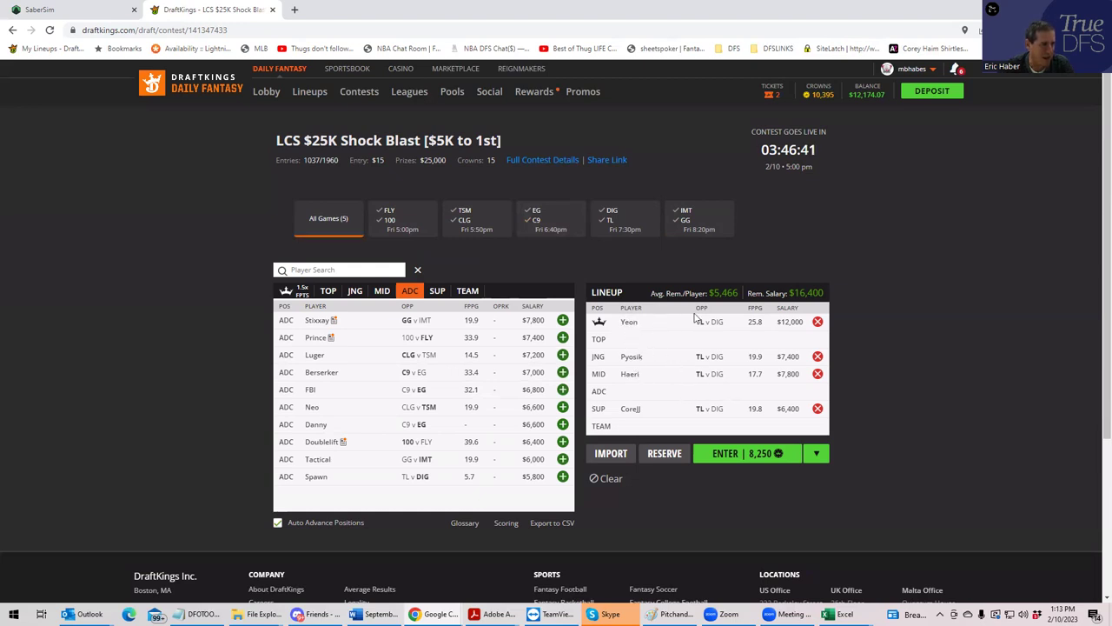
Remove Yeon, Pyosik, Haeri and CoreJJ from the lineup
click(819, 323)
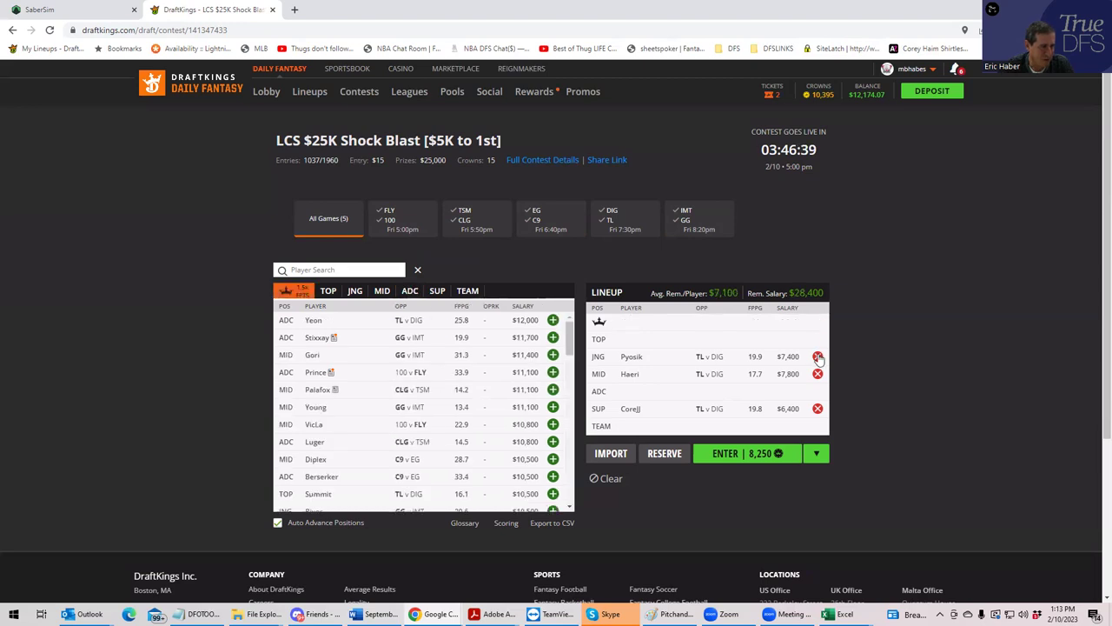
click(818, 357)
click(818, 375)
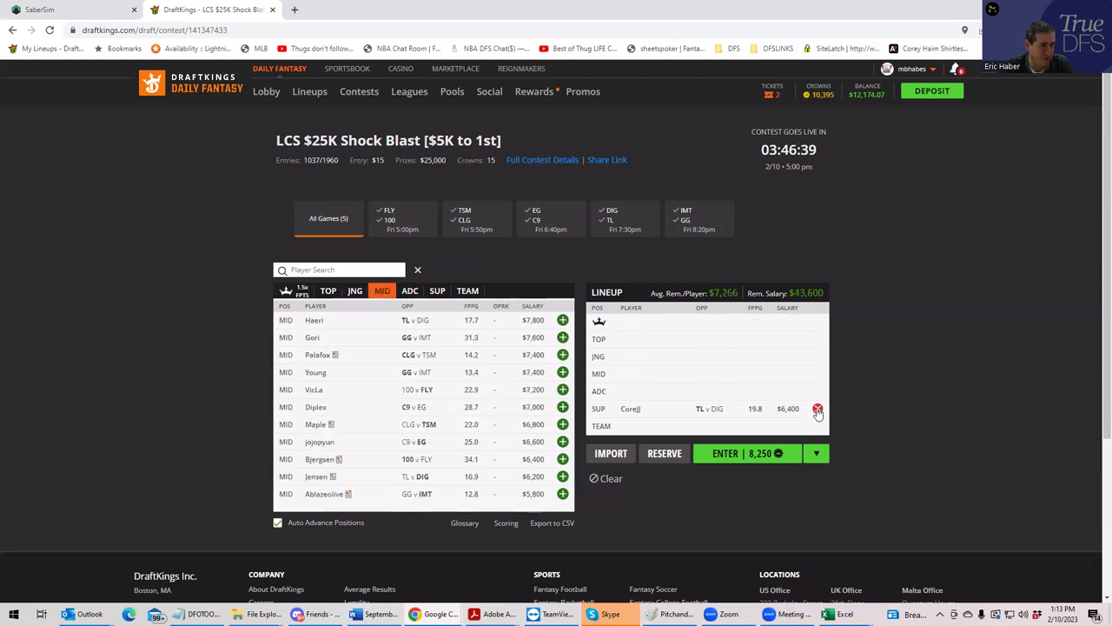
click(818, 409)
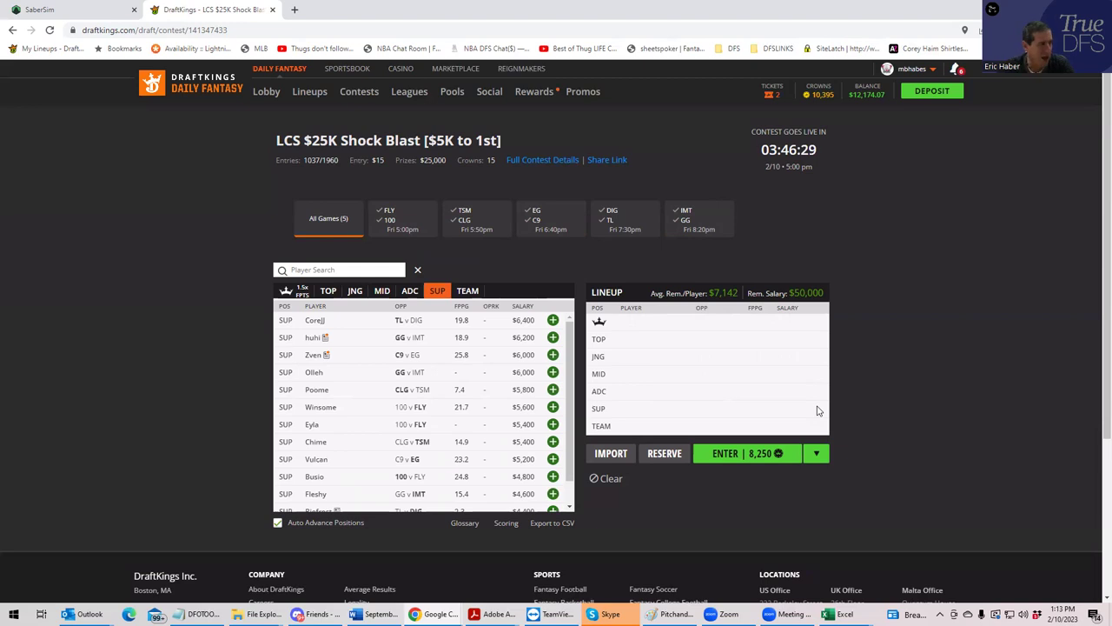
Upload KrugLOL\LOLDK_Sim as custom projections with Exclude unlisted players on, and save
click(85, 12)
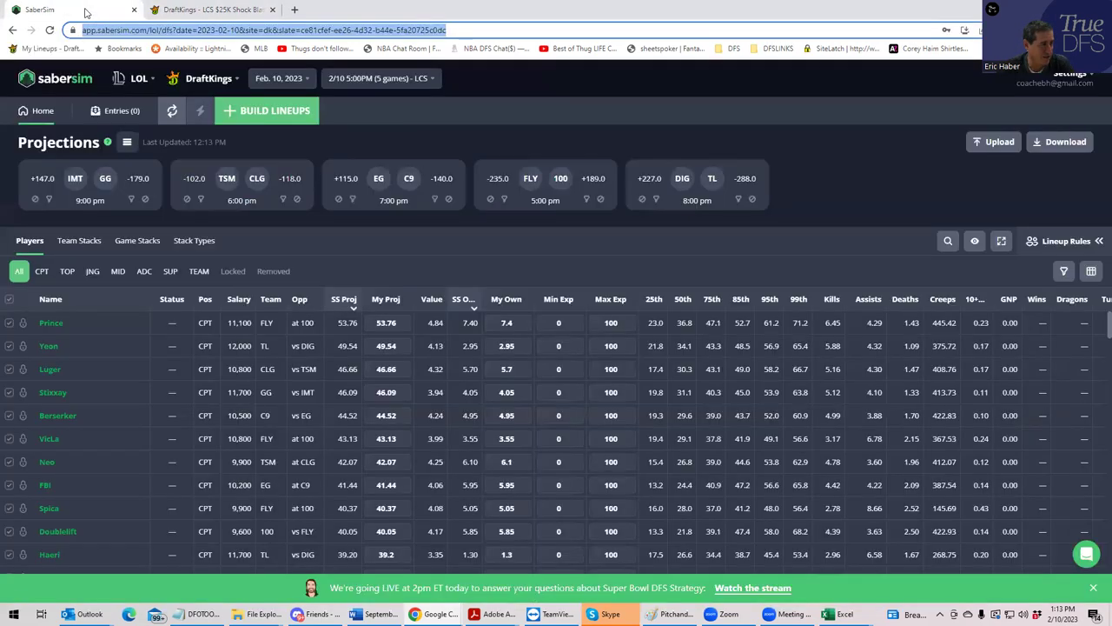
click(998, 143)
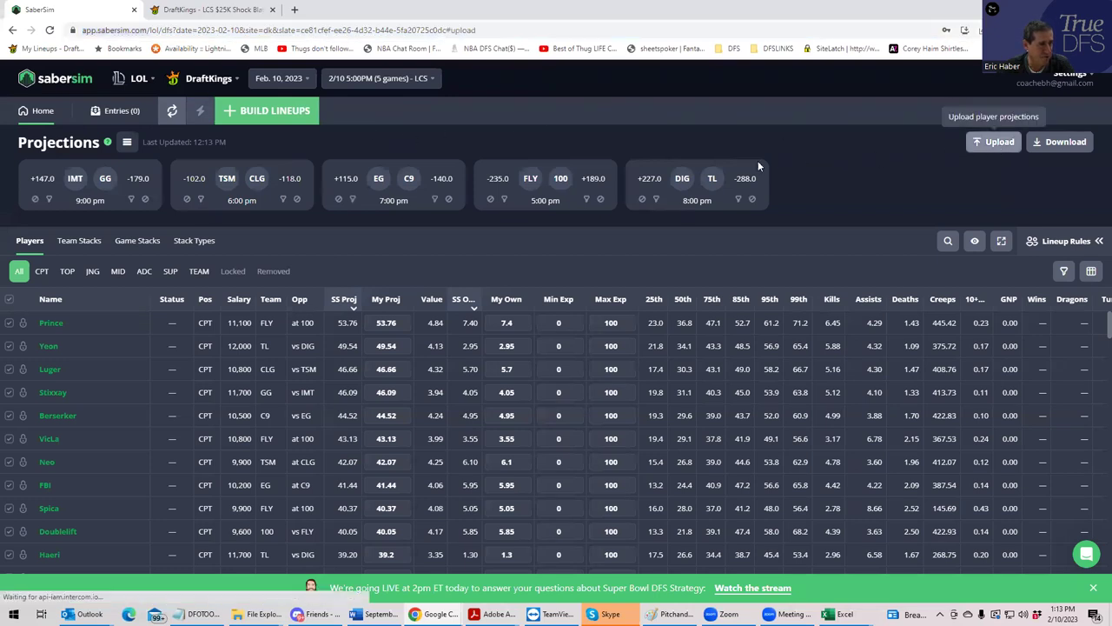
click(706, 152)
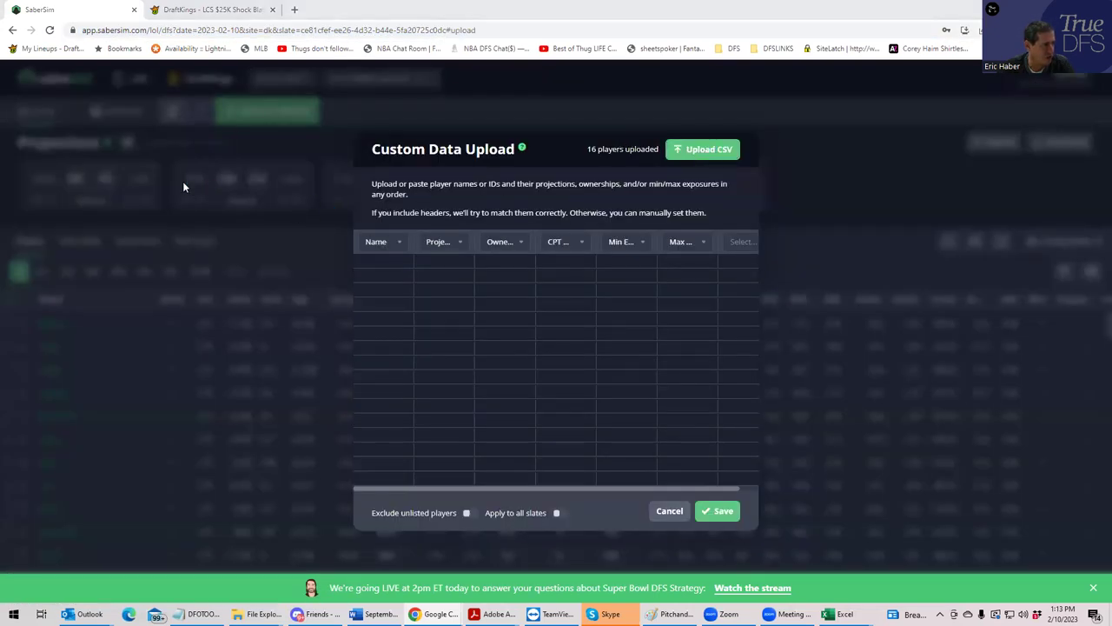
click(48, 146)
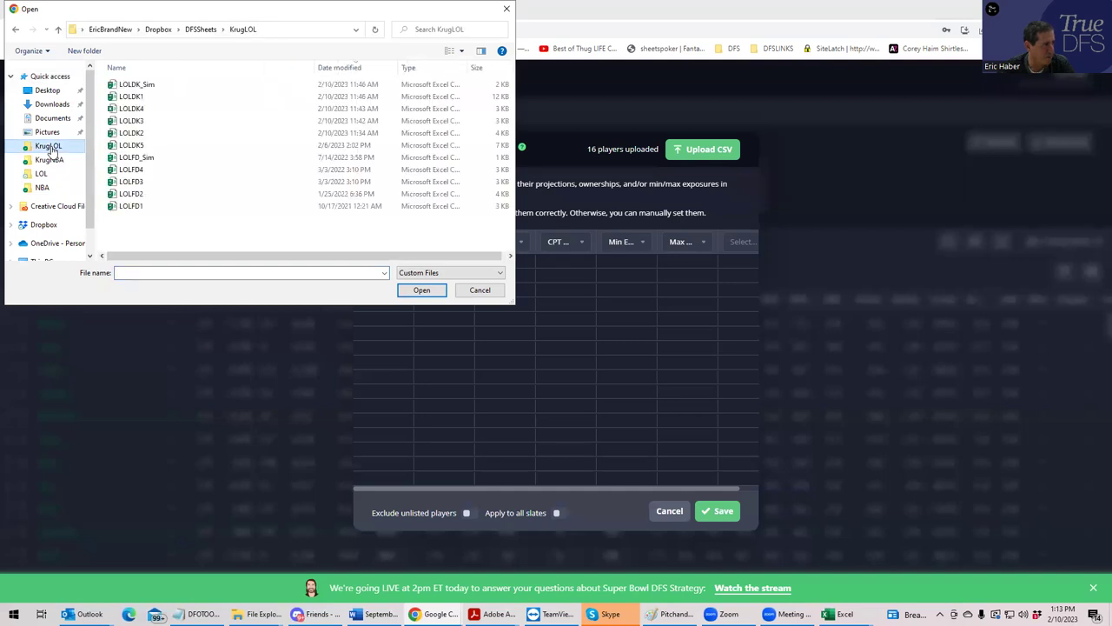
click(139, 84)
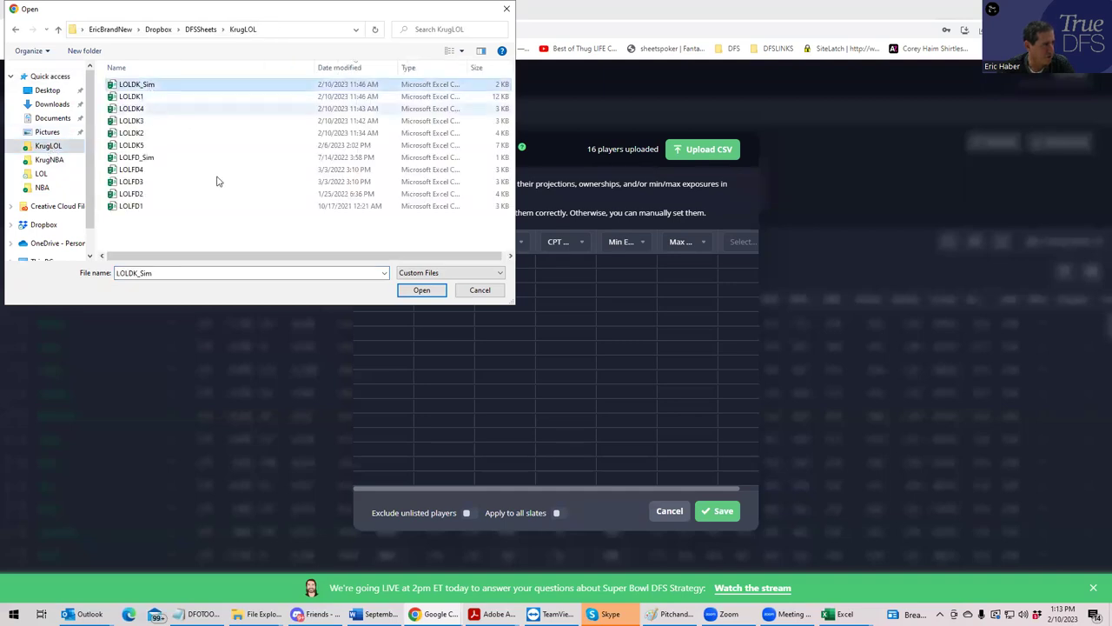
click(422, 290)
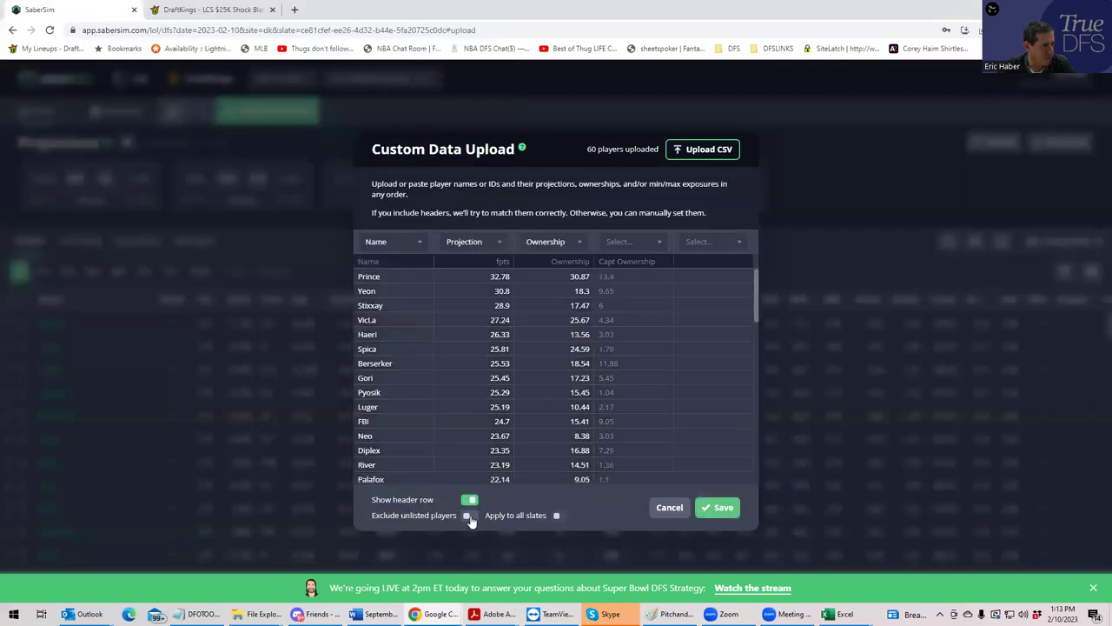
click(469, 516)
click(717, 508)
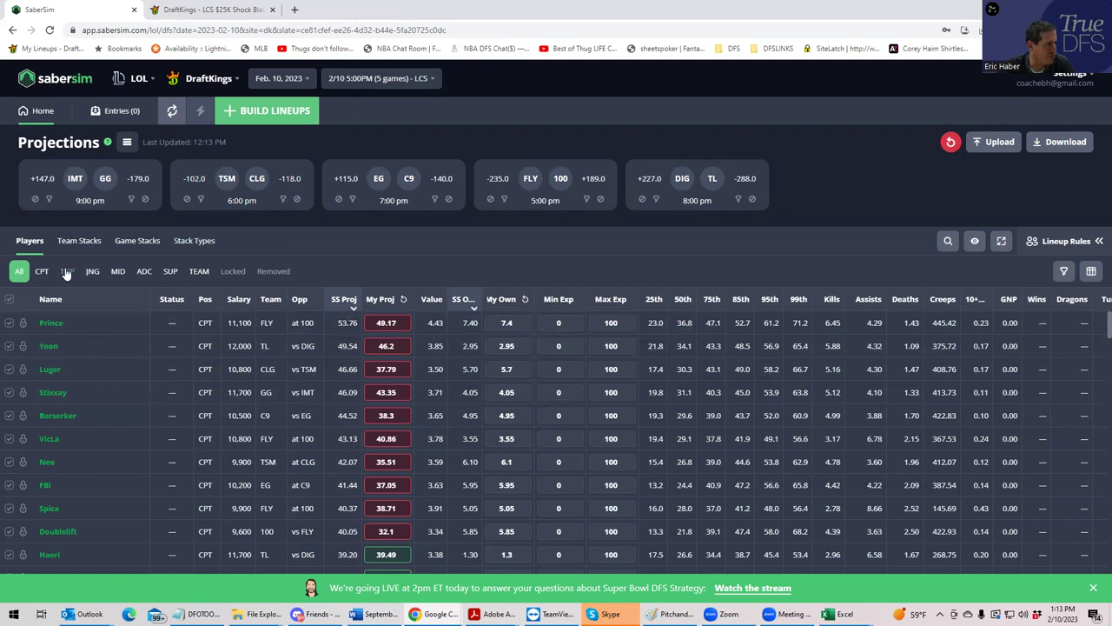
Start a new build with Single Entry as the entry limit and 30 lineups
click(250, 114)
click(538, 250)
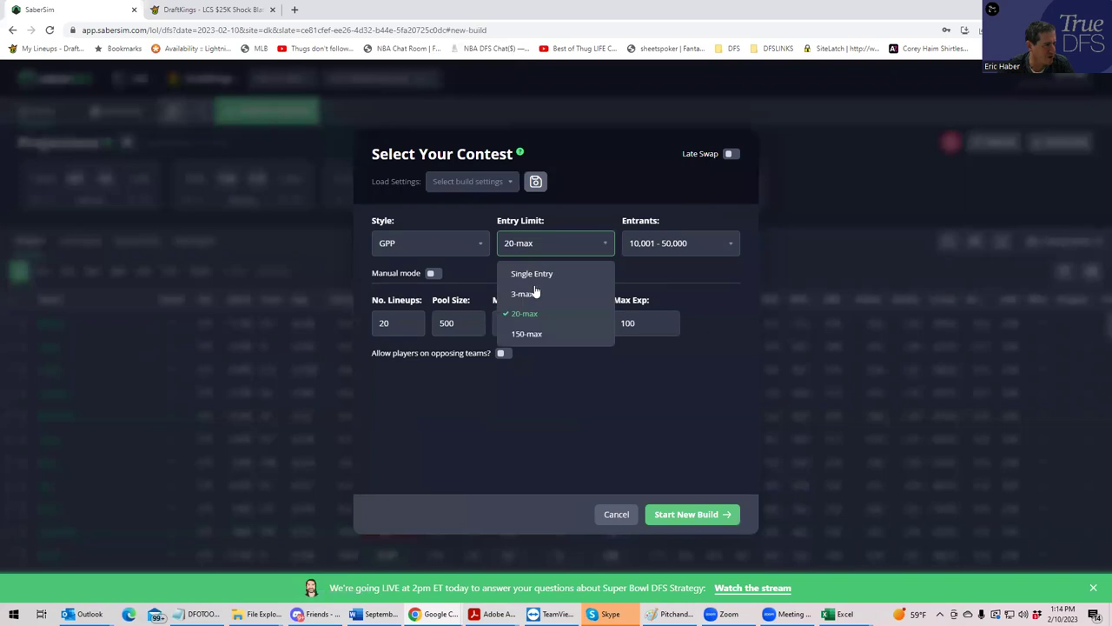
click(529, 315)
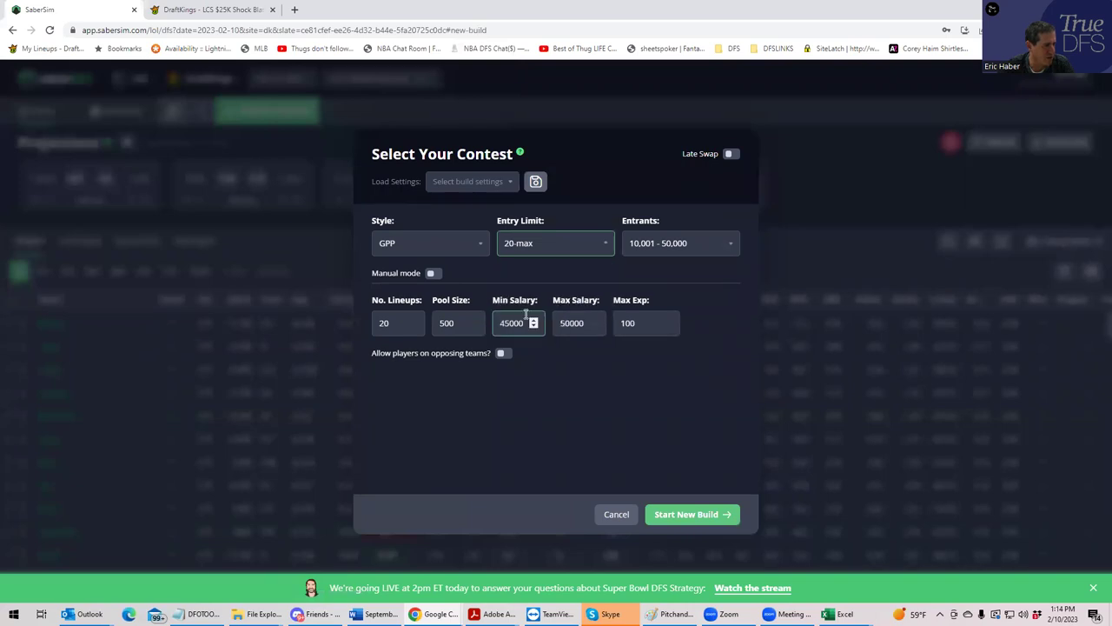
click(395, 322)
key(BackSpace)
key(BackSpace)
text(30)
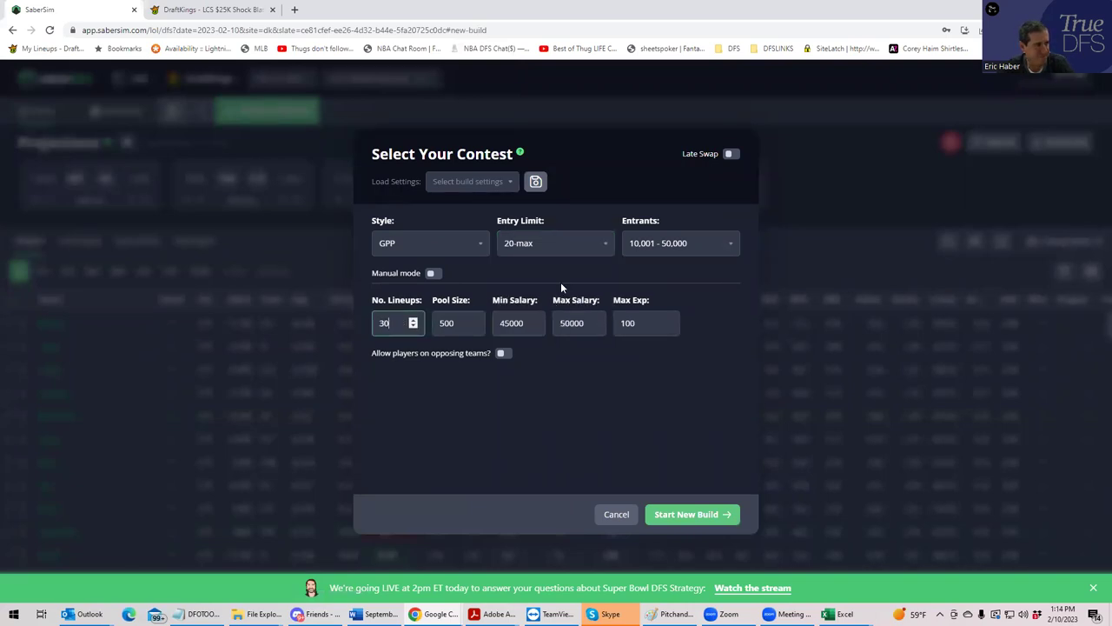
click(593, 430)
click(580, 252)
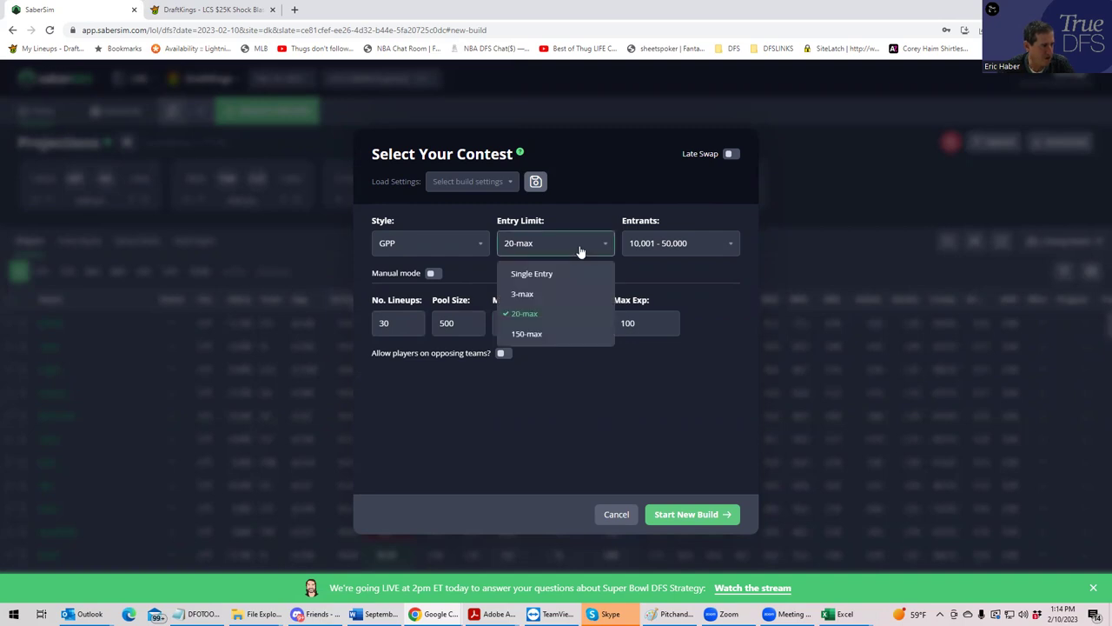
click(534, 271)
click(541, 246)
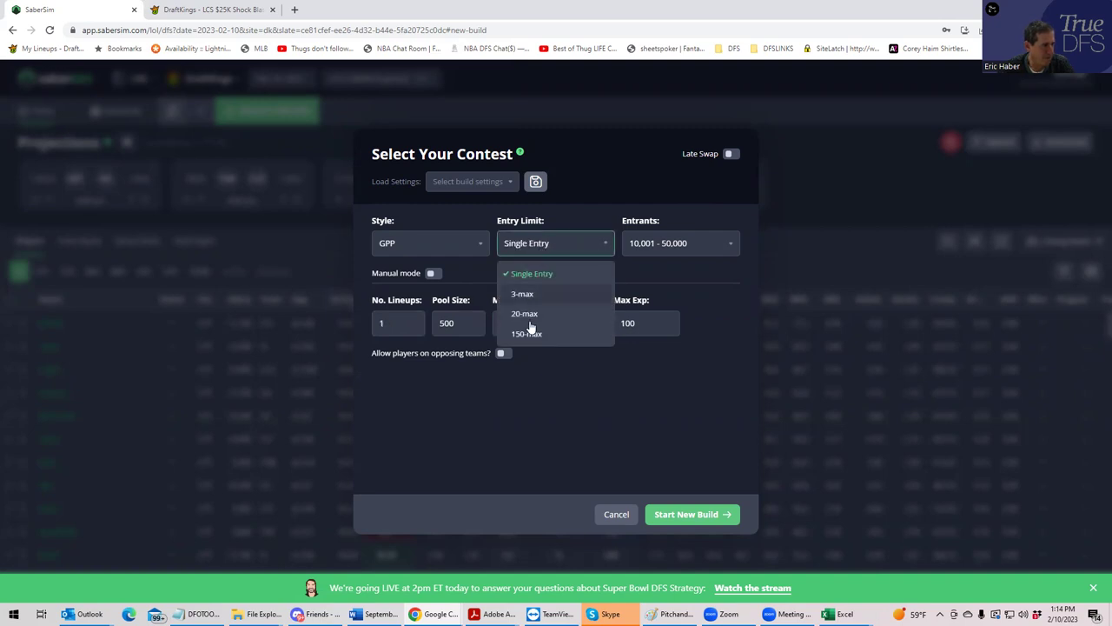
Turn Manual mode on, re-enter 30 lineups and raise Ownership Fade from 3 to 6
click(434, 274)
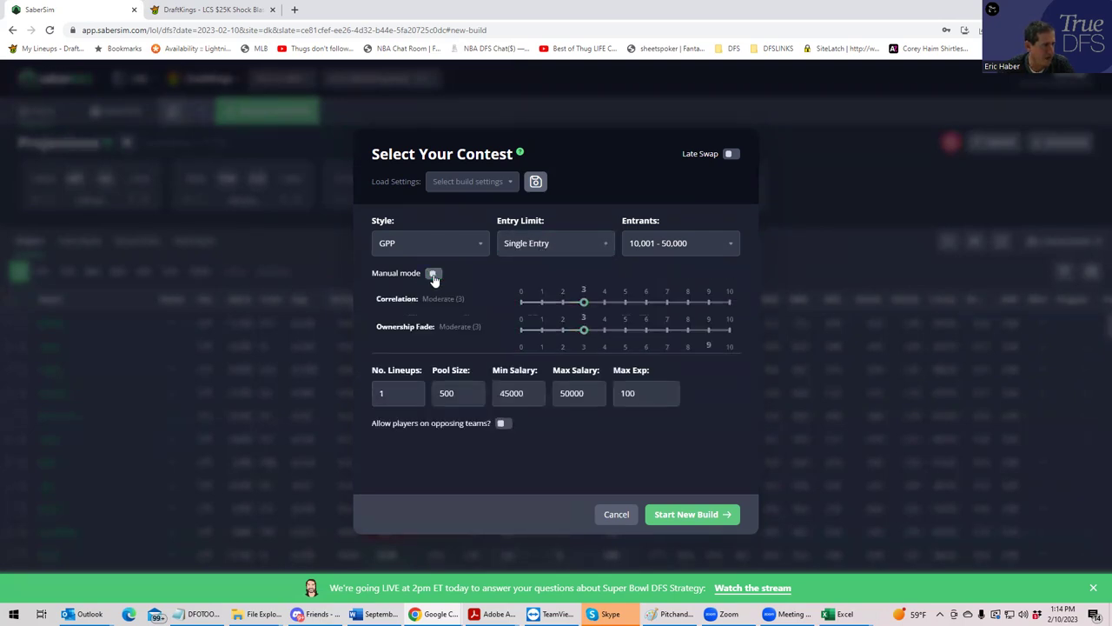
click(434, 274)
click(433, 274)
double_click(387, 418)
text(30)
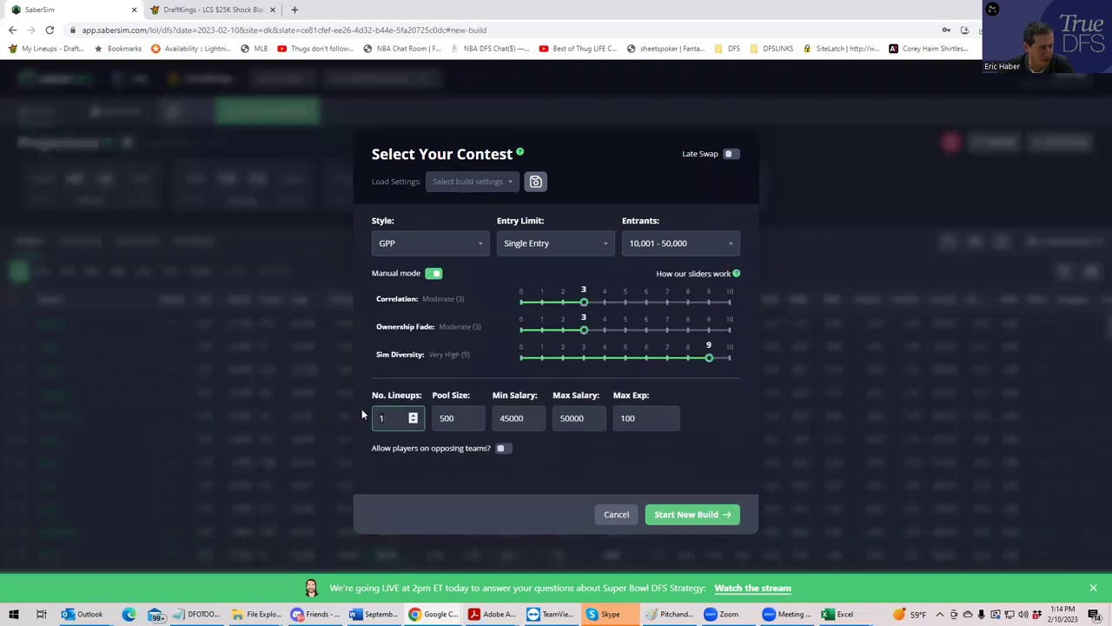
click(429, 513)
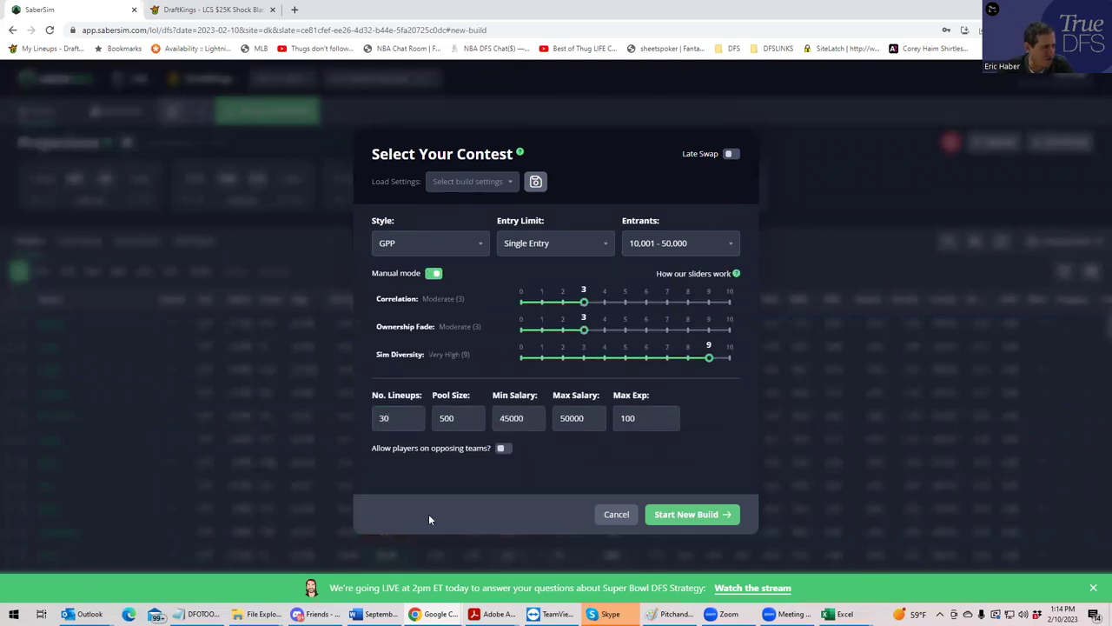
click(627, 331)
click(646, 333)
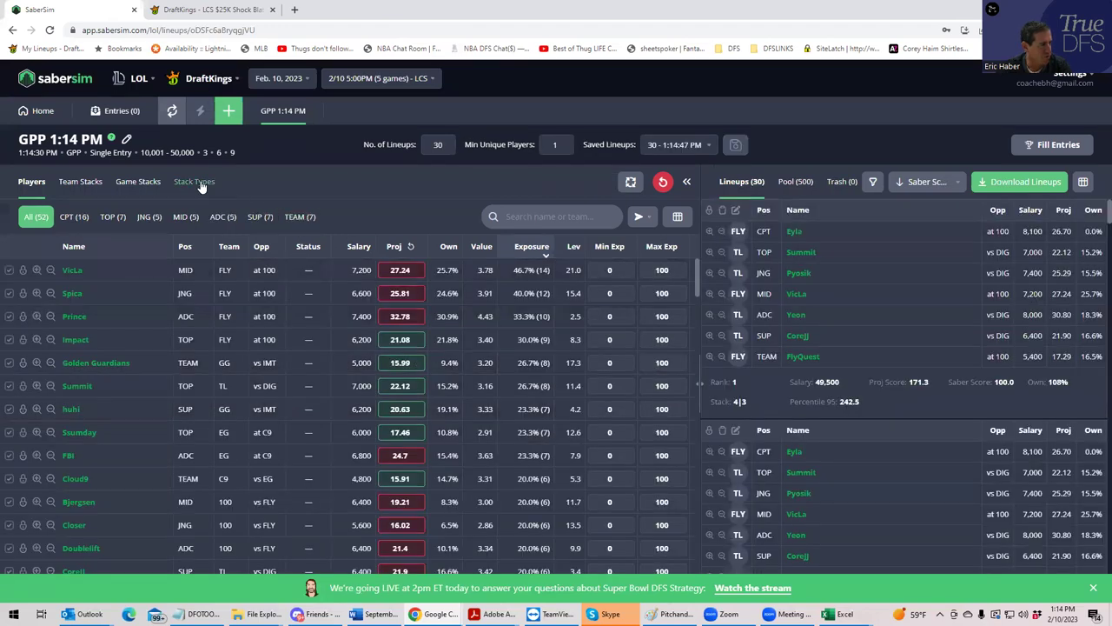
Show the 30 lineups' stack-type breakdown: 76.7% 4|3, 20.0% 4|2, 3.3% straight 4-stacks
click(197, 182)
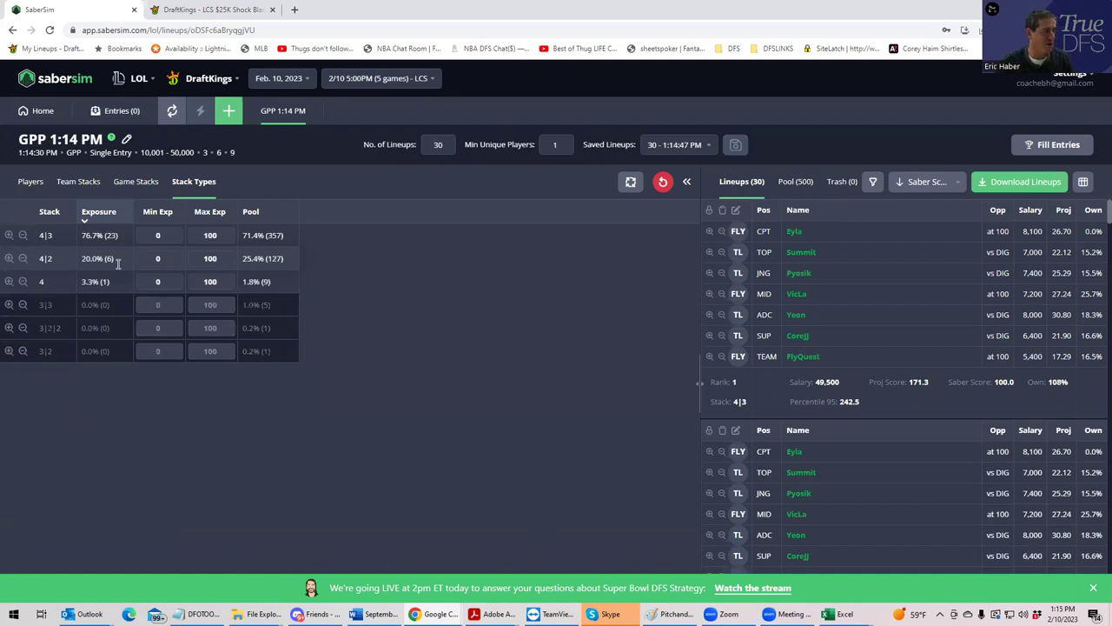
click(9, 258)
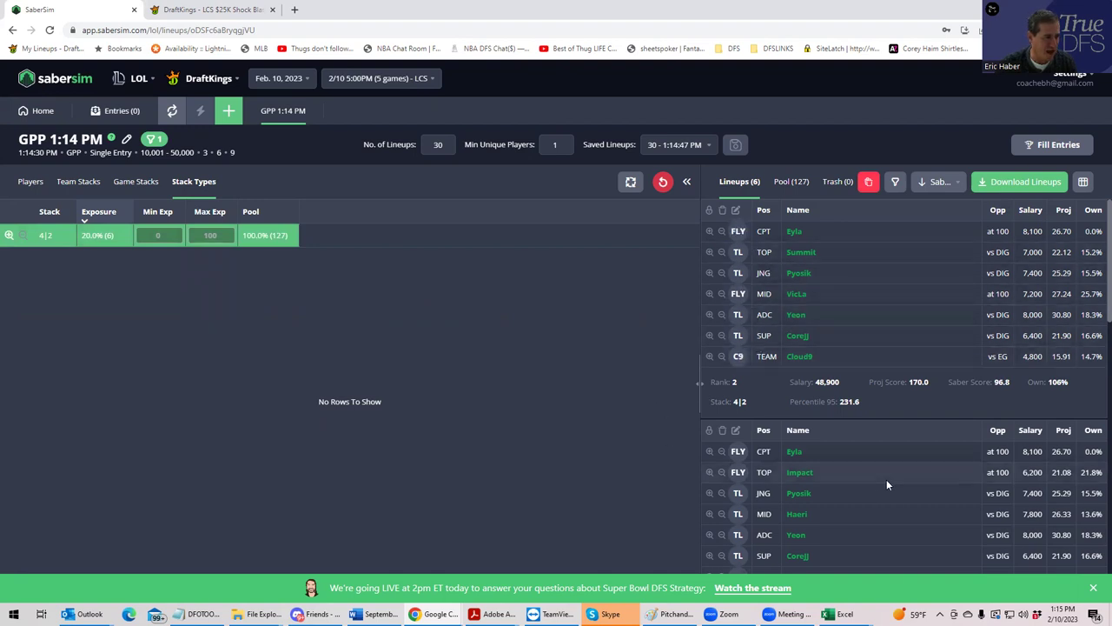
scroll(883, 474, down, 5)
mouse_move(880, 470)
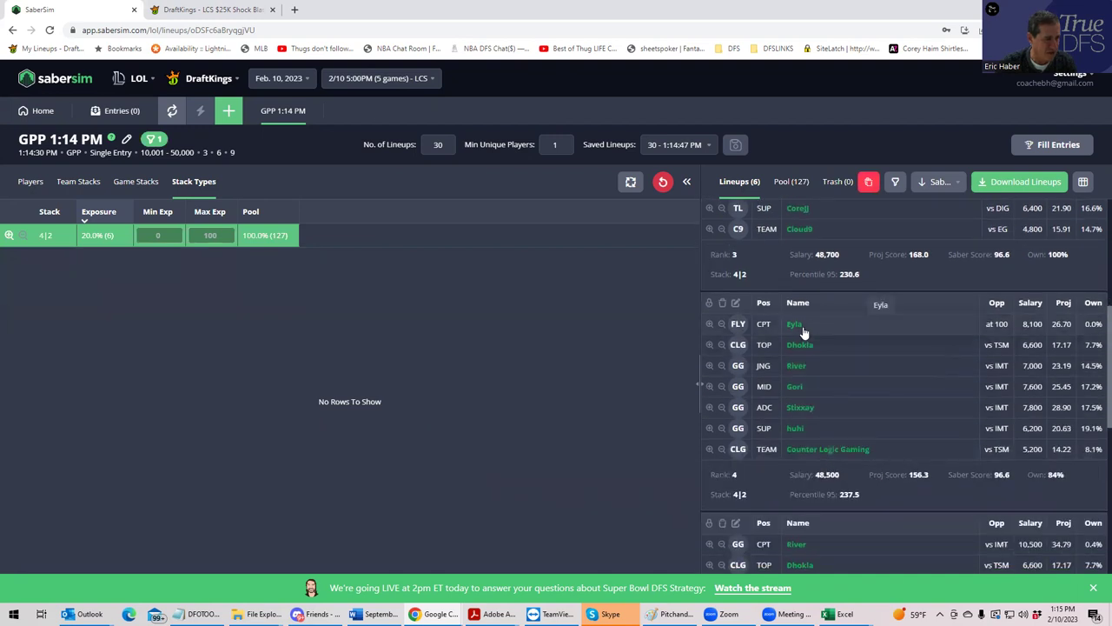
scroll(791, 399, down, 1)
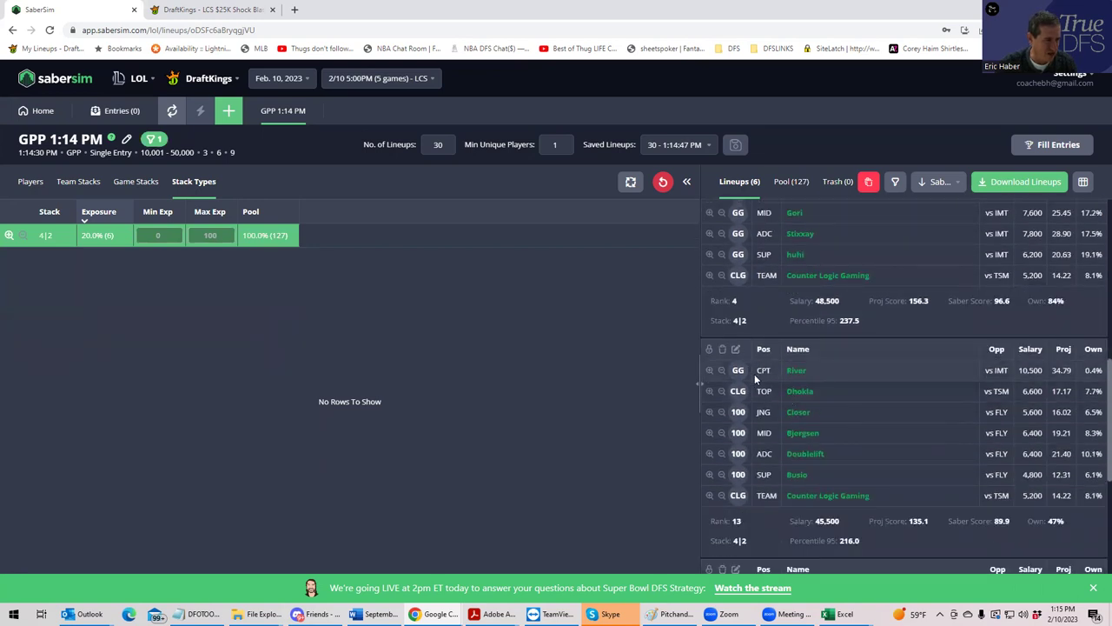
scroll(758, 372, down, 3)
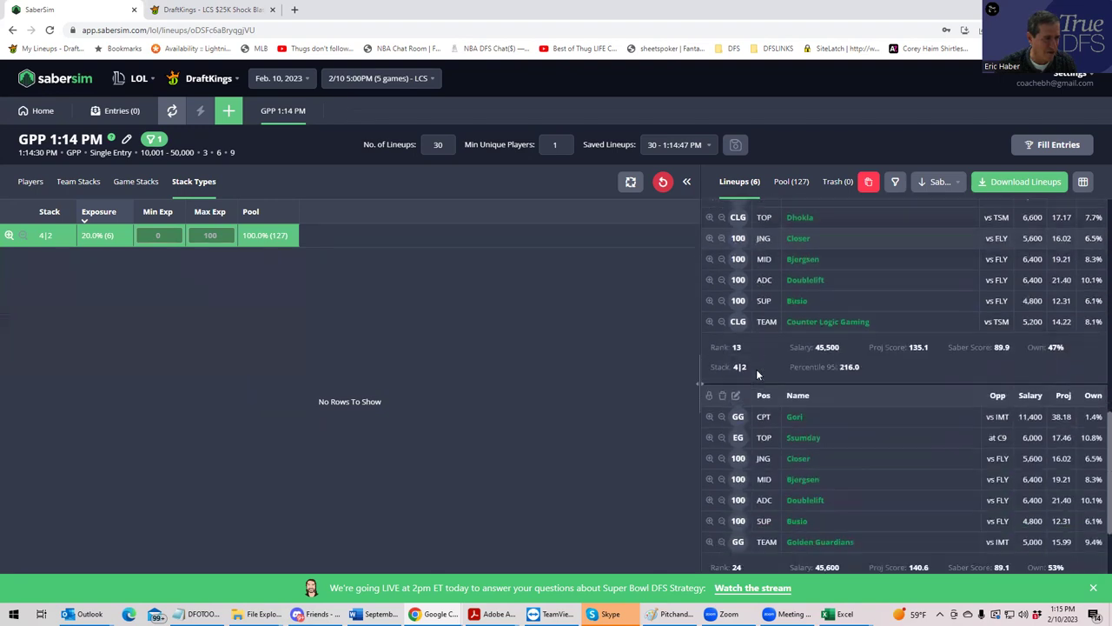
scroll(756, 369, down, 2)
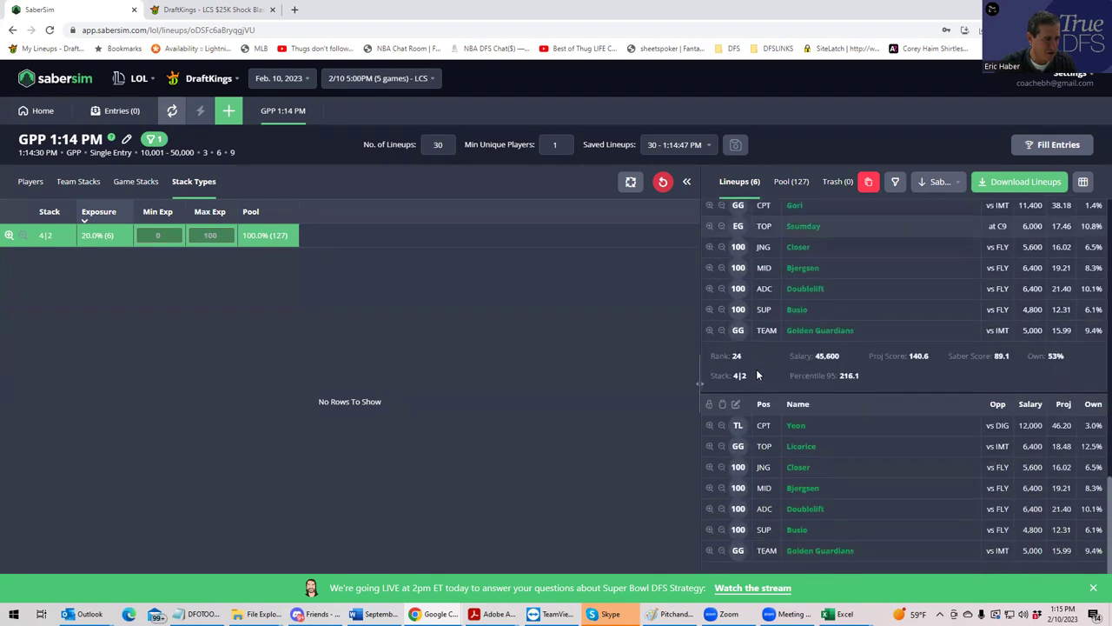
scroll(756, 369, up, 3)
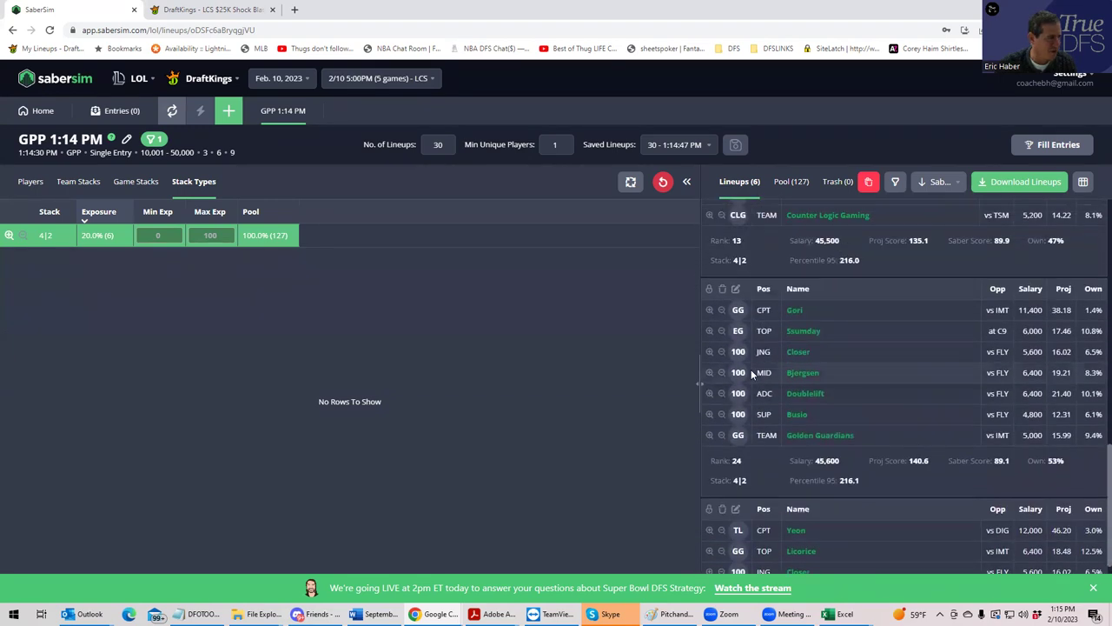
click(8, 234)
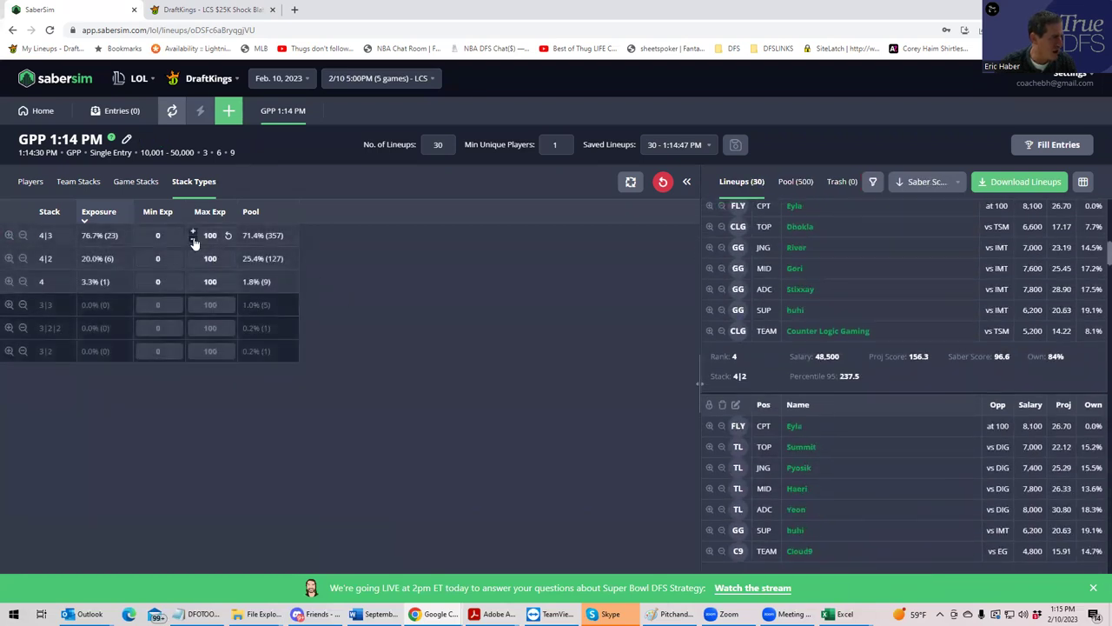
Set the 4|3 stack's minimum exposure to 100%, rebuild, and view exposure by team stack
click(141, 233)
text(00)
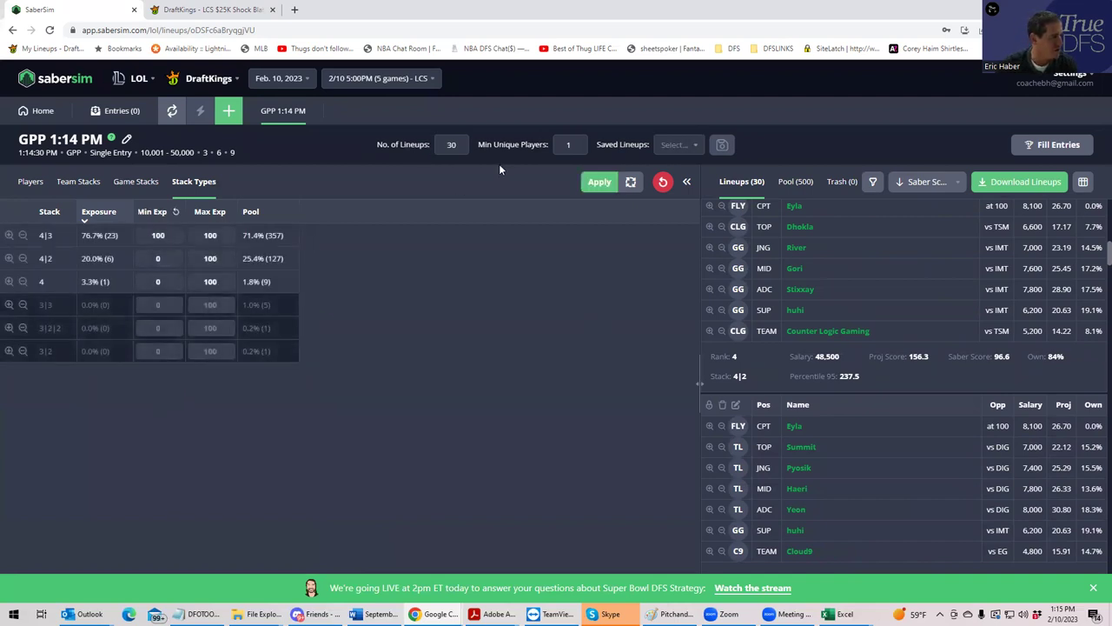
click(598, 182)
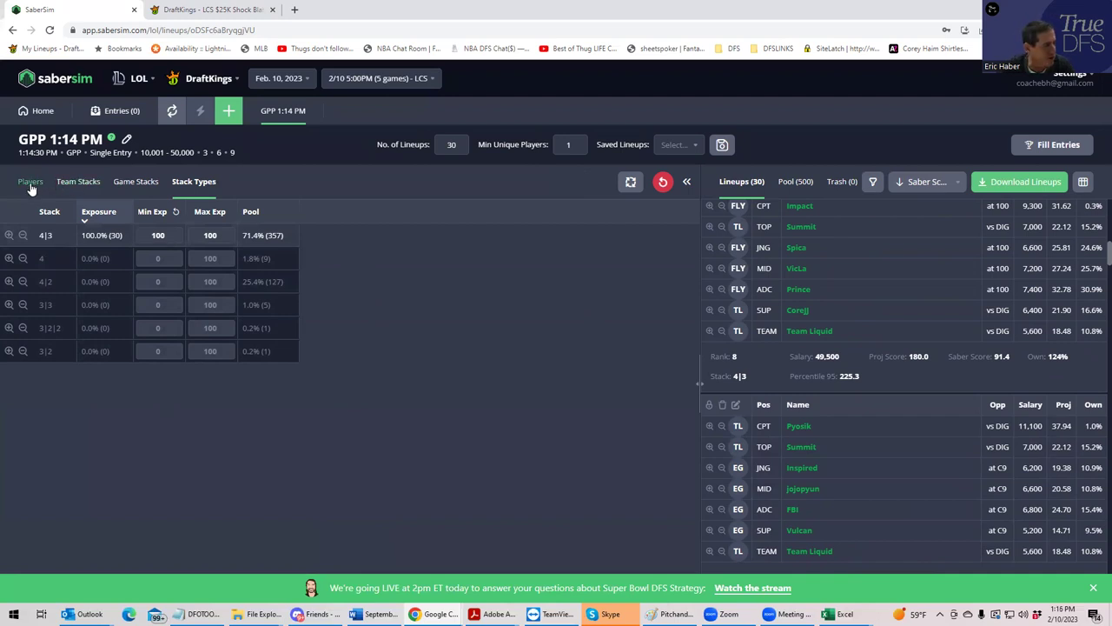
click(80, 183)
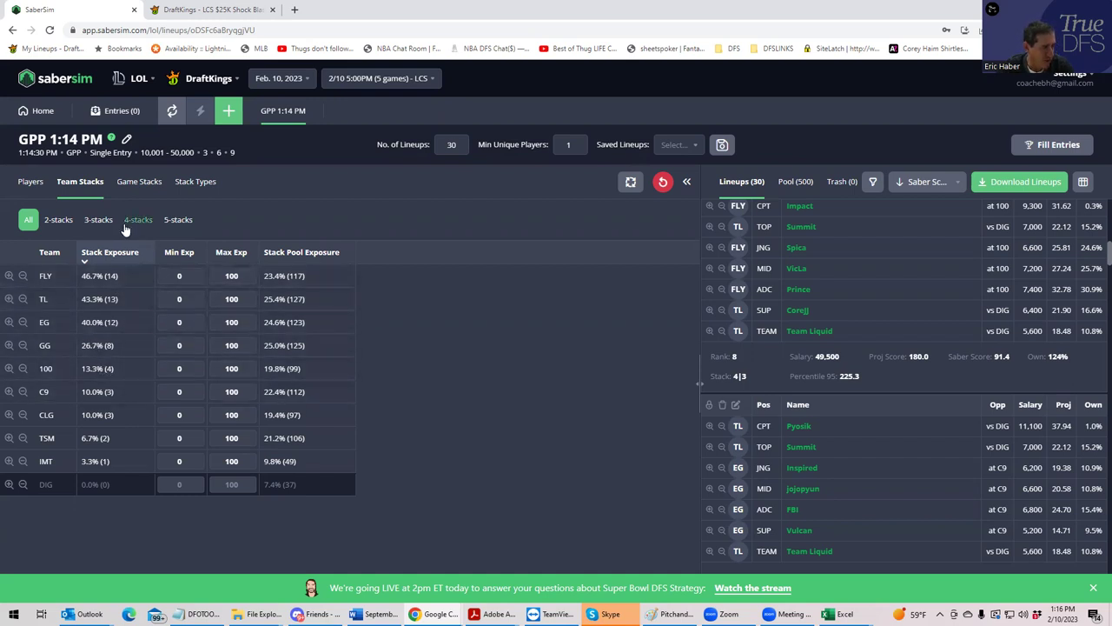
List only captain (CPT) entries in the player list and turn on automatic rebuilding
click(31, 182)
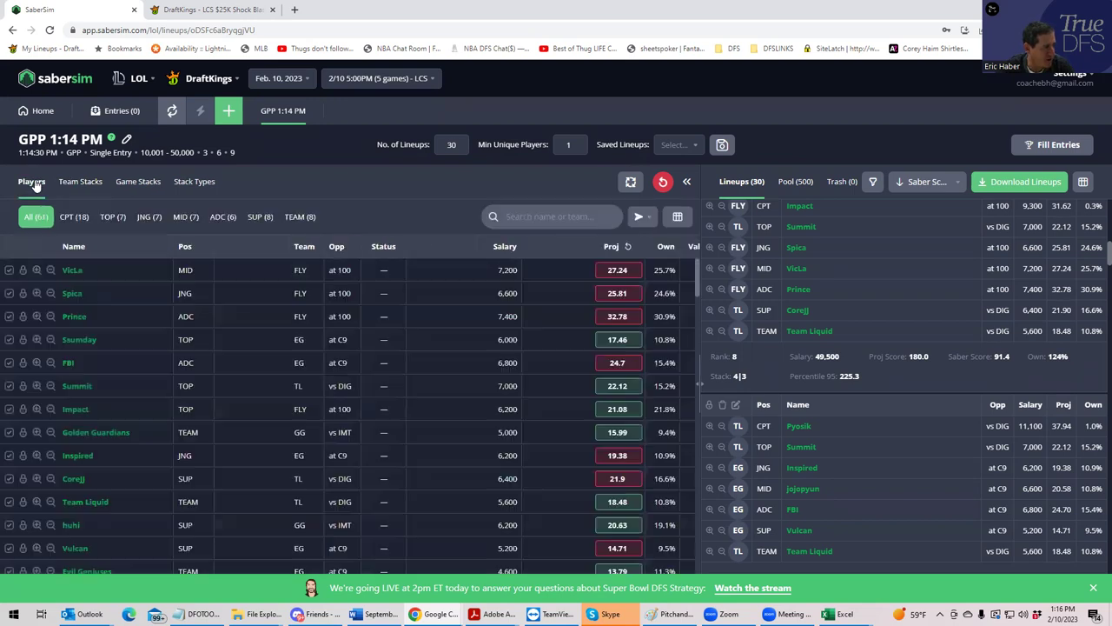
click(74, 219)
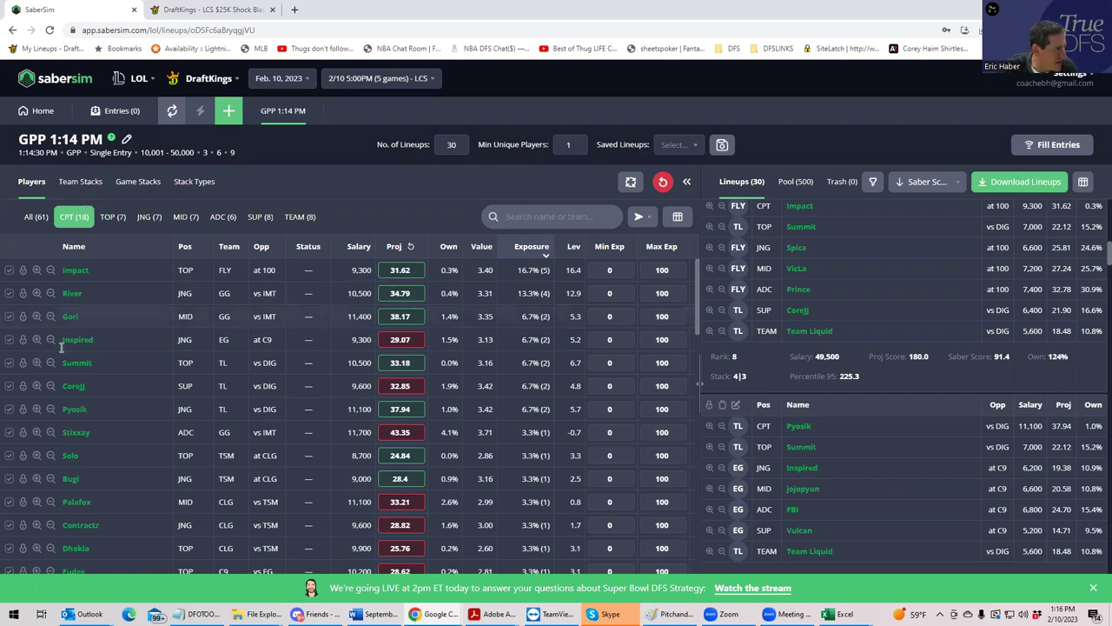
scroll(477, 342, down, 2)
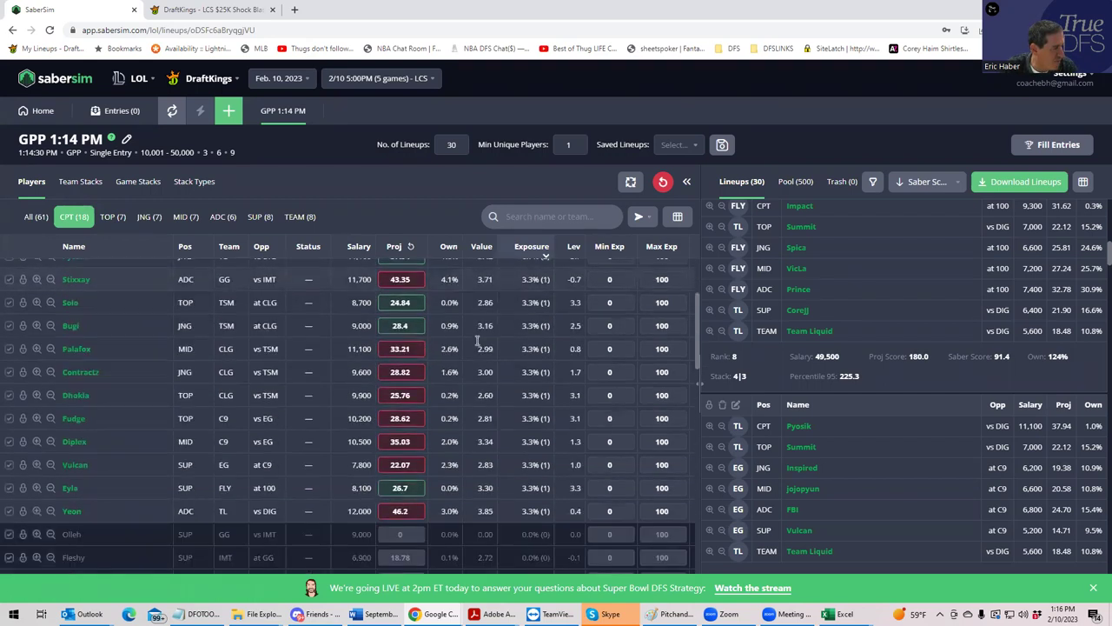
scroll(479, 328, up, 2)
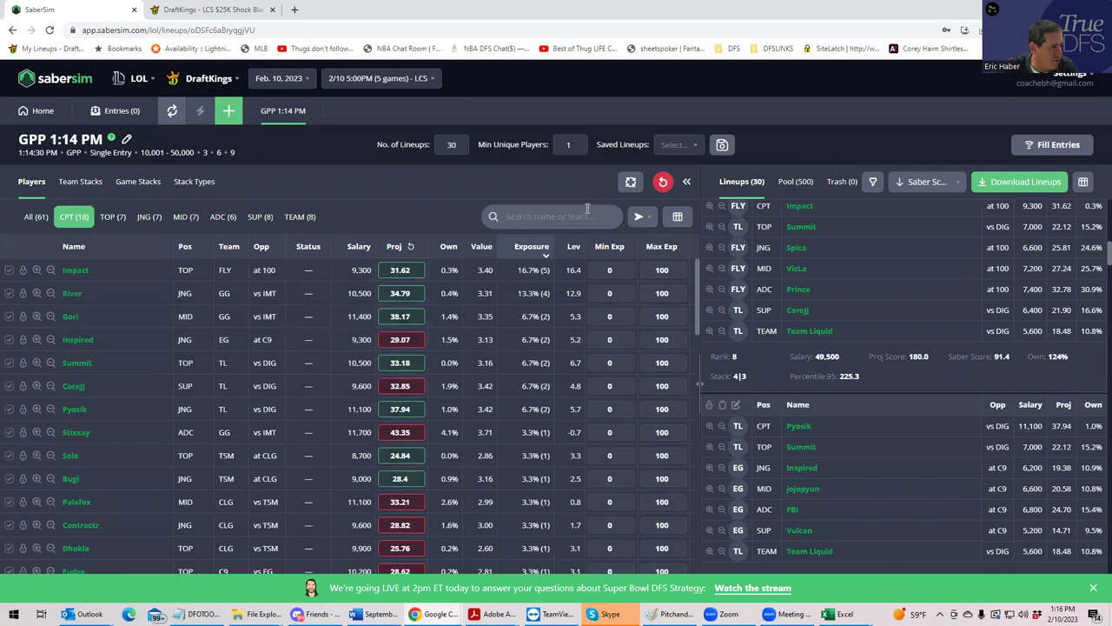
click(631, 181)
Exclude Eyla, Vulcan and CoreJJ as captains and confirm all 30 lineups remain 4|3 stacks
scroll(385, 353, down, 2)
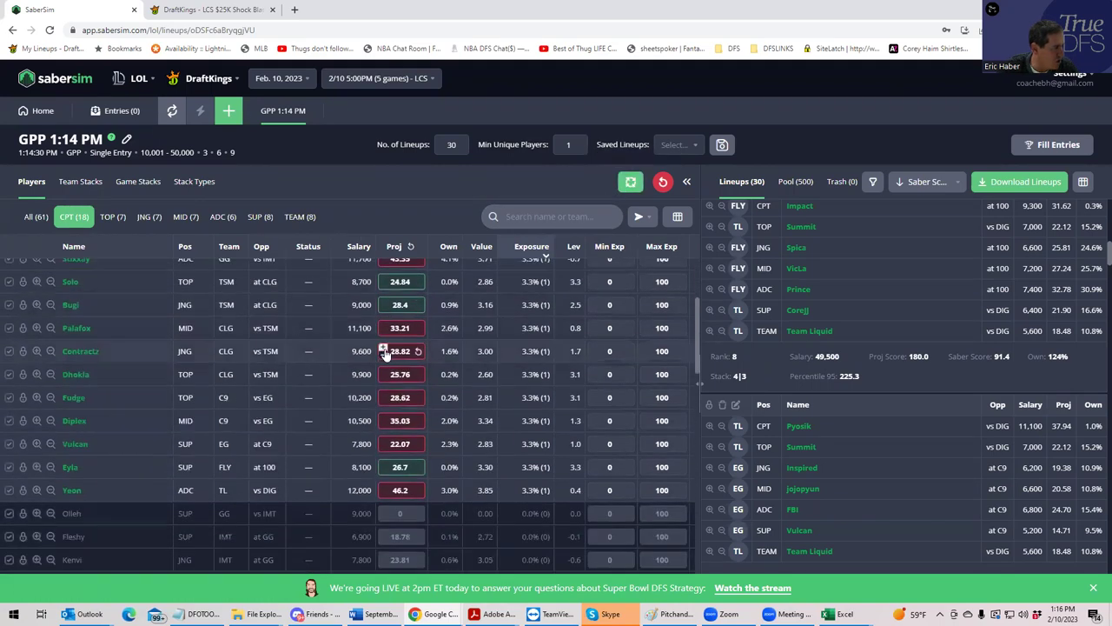
scroll(385, 353, down, 1)
click(9, 408)
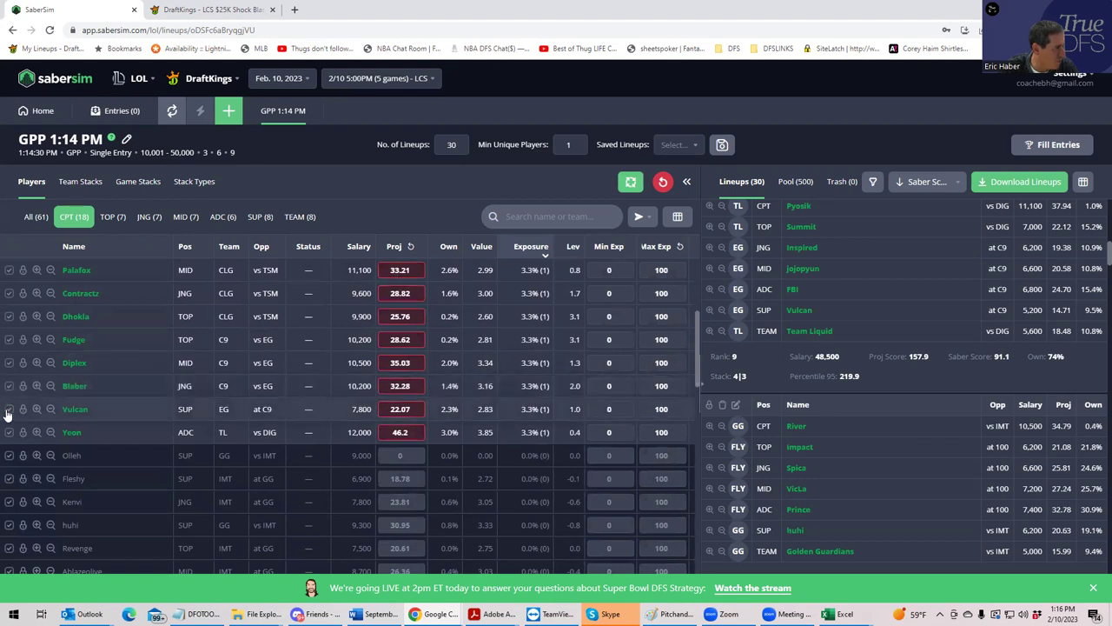
click(9, 409)
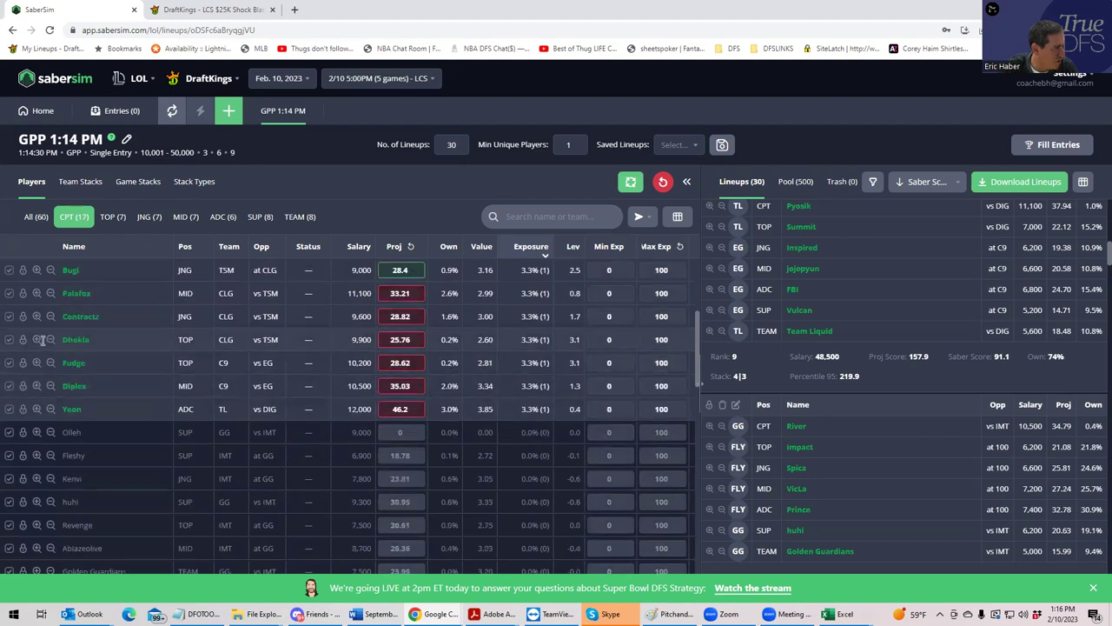
scroll(41, 340, up, 2)
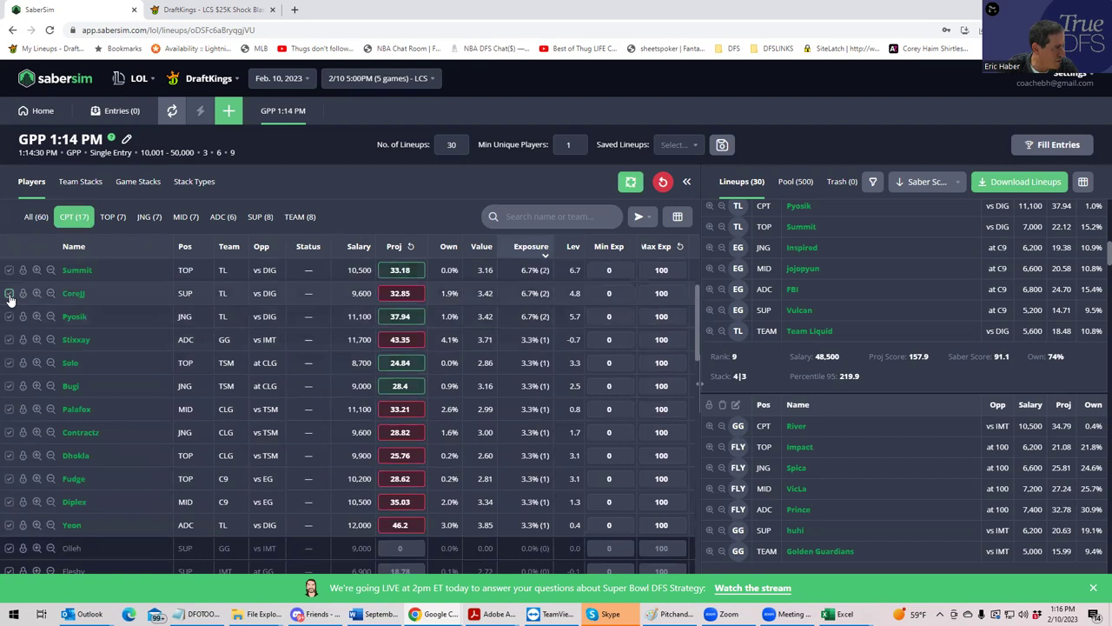
click(10, 298)
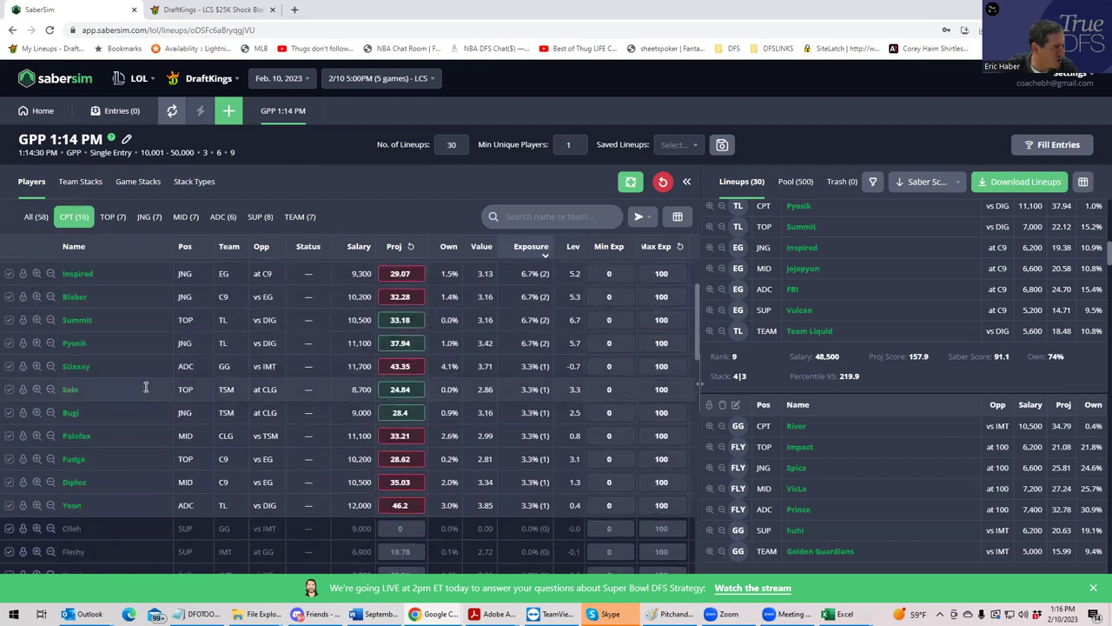
scroll(146, 391, up, 2)
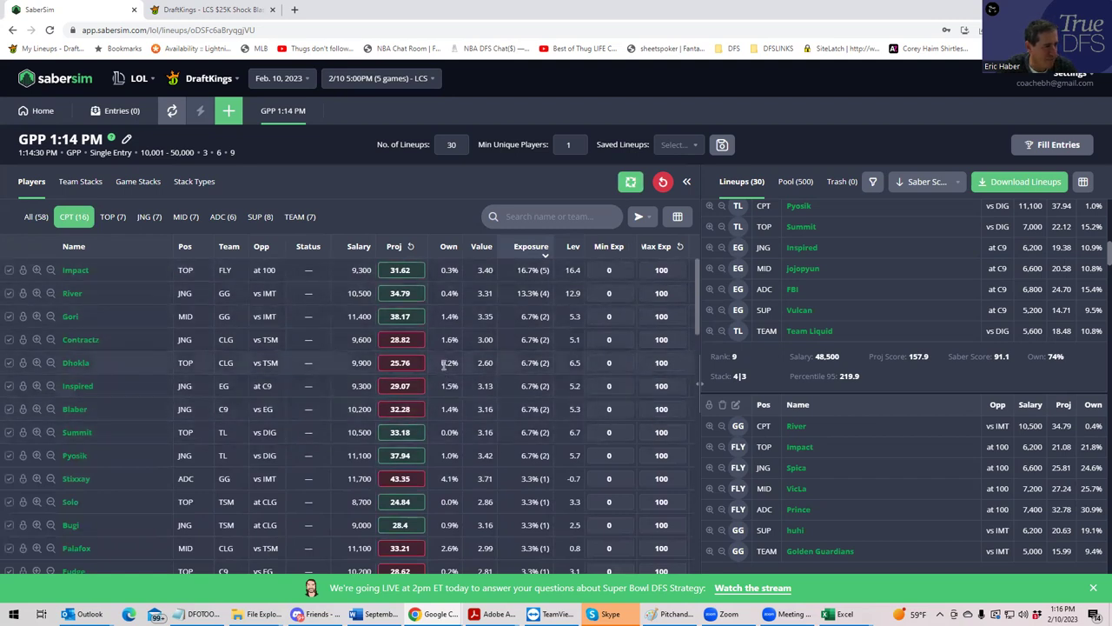
click(197, 184)
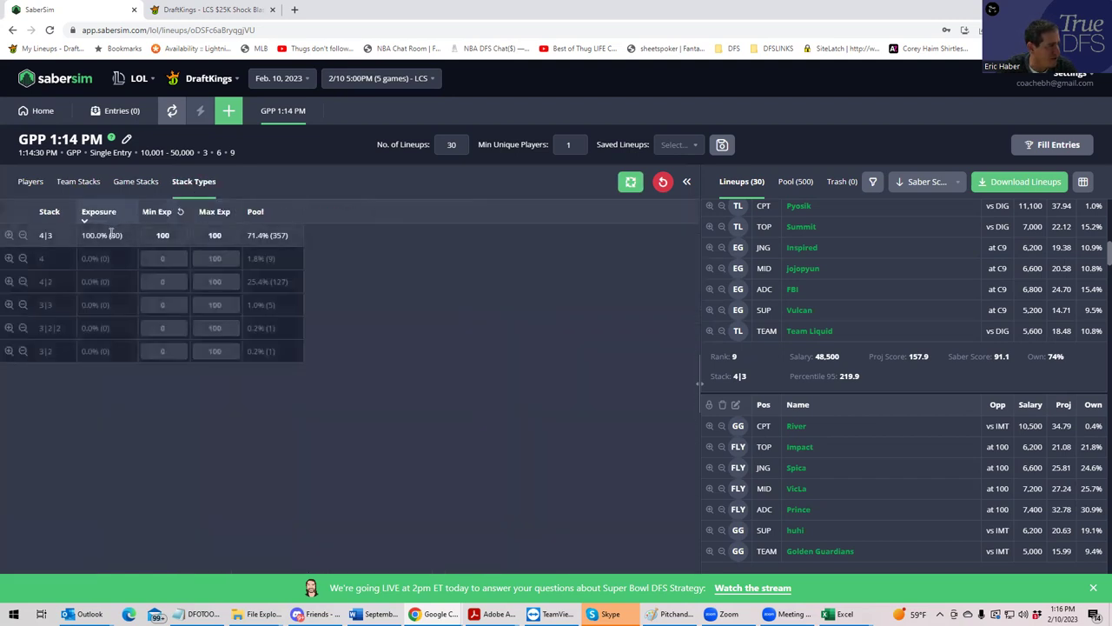
click(30, 185)
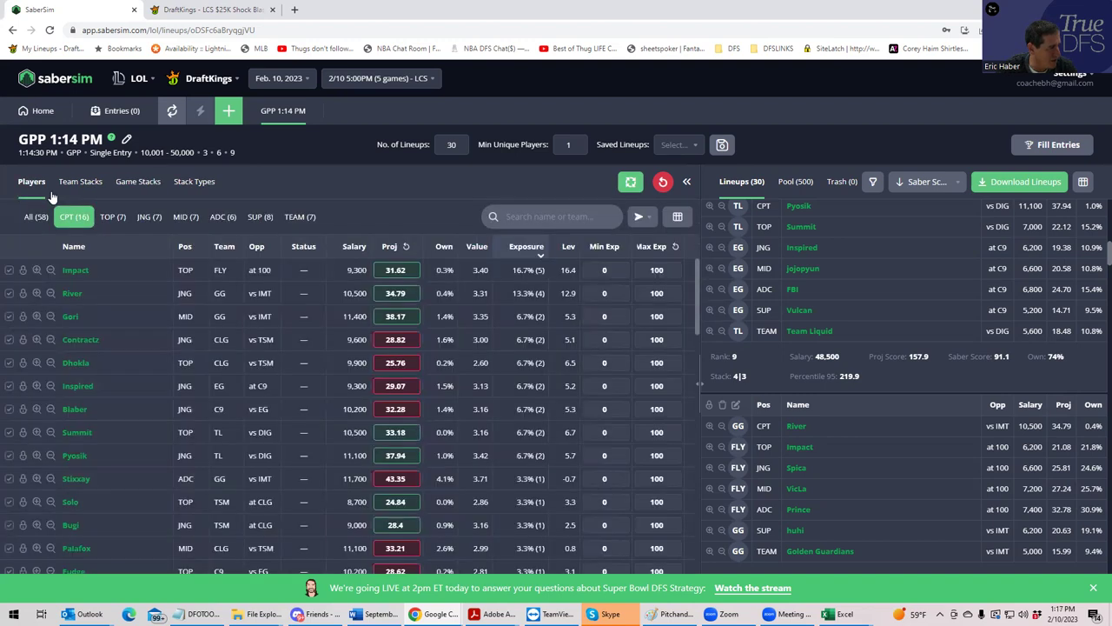
Review team-stack exposure for the rebuilt lineups: FLY 46.7%, TL 36.7%, EG 33.3%, GG 26.7%
click(70, 188)
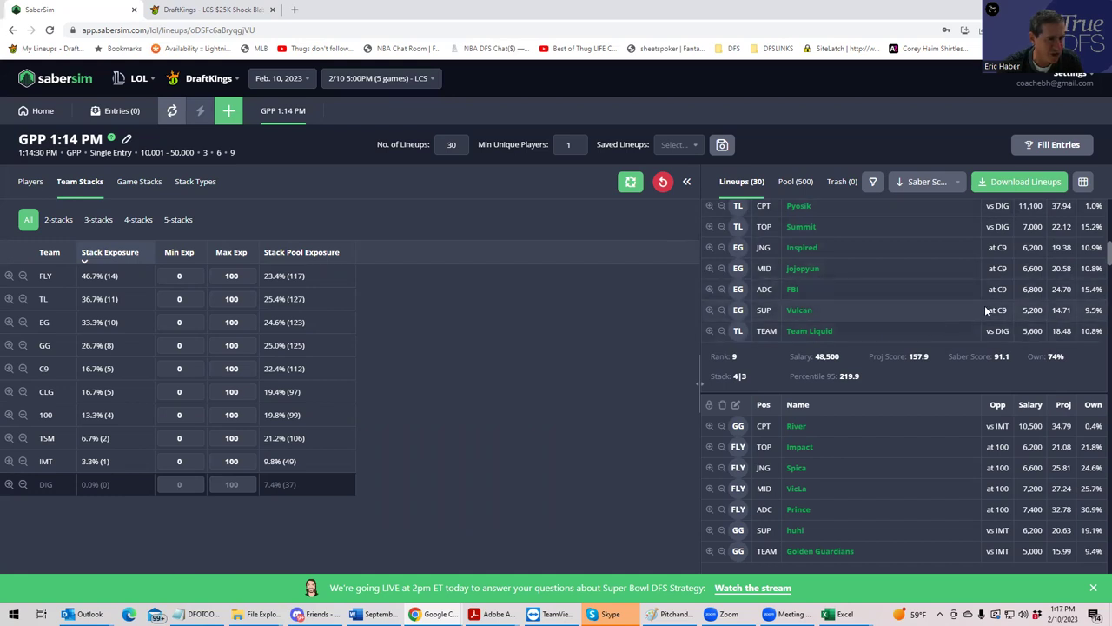
scroll(988, 293, up, 2)
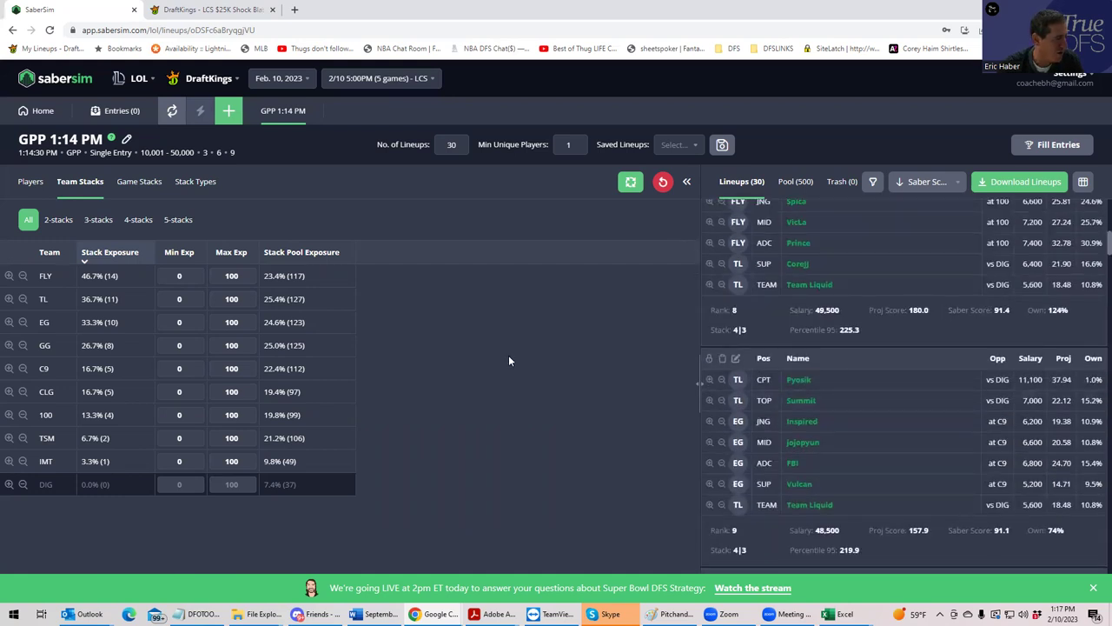